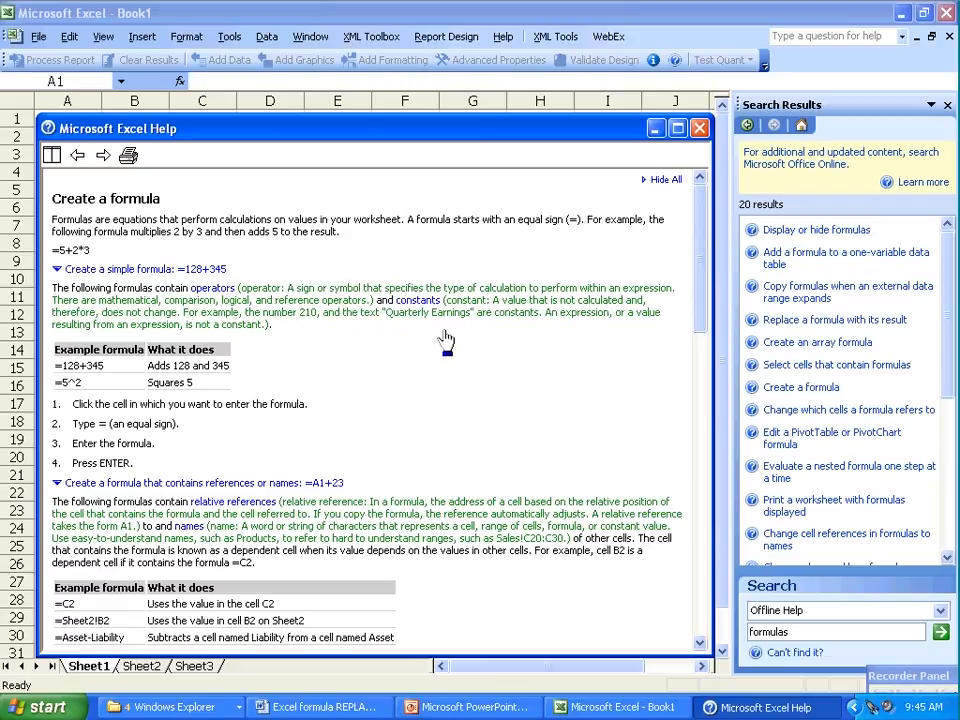
Look up the arguments of the REPLACE function without inserting it into cell A1
{"action": "left_click", "coordinate": [654, 133]}
{"action": "left_click", "coordinate": [179, 80]}
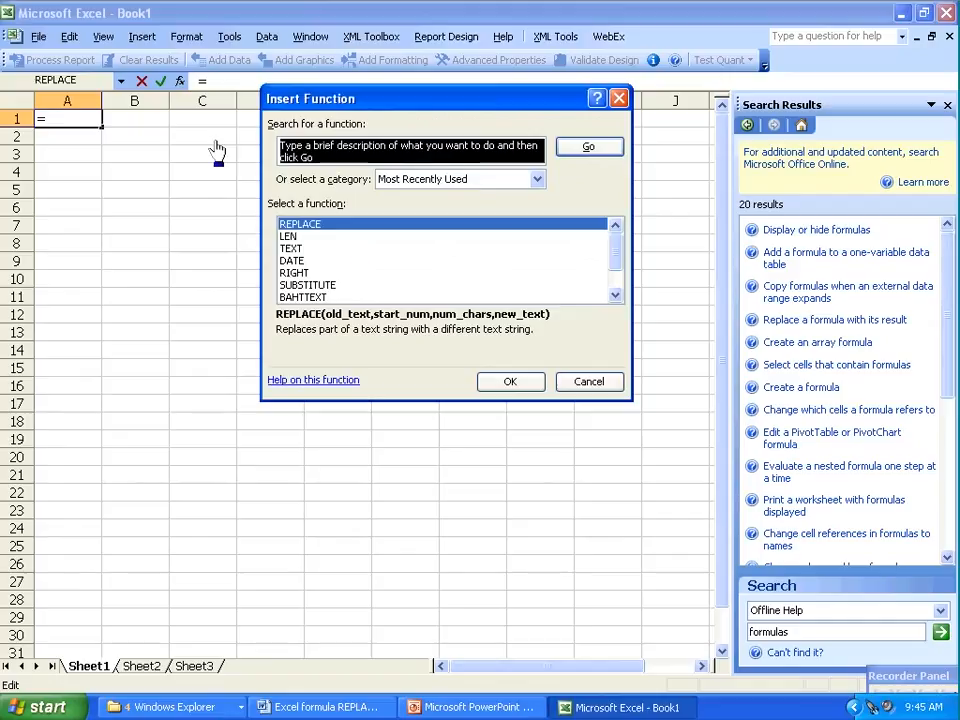
{"action": "double_click", "coordinate": [301, 226]}
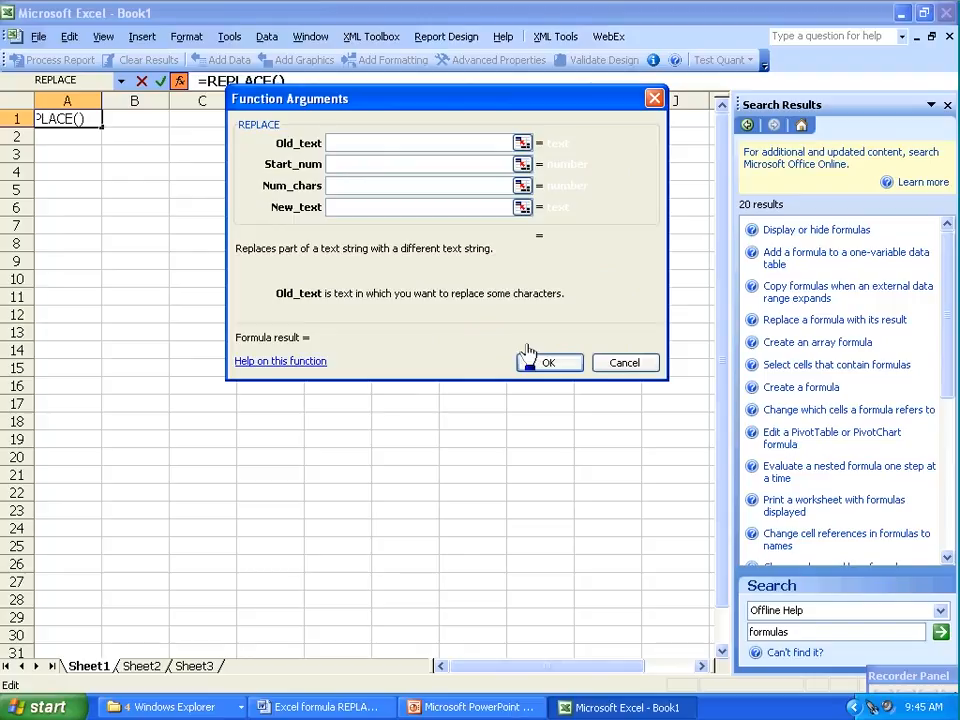
{"action": "left_click", "coordinate": [624, 364]}
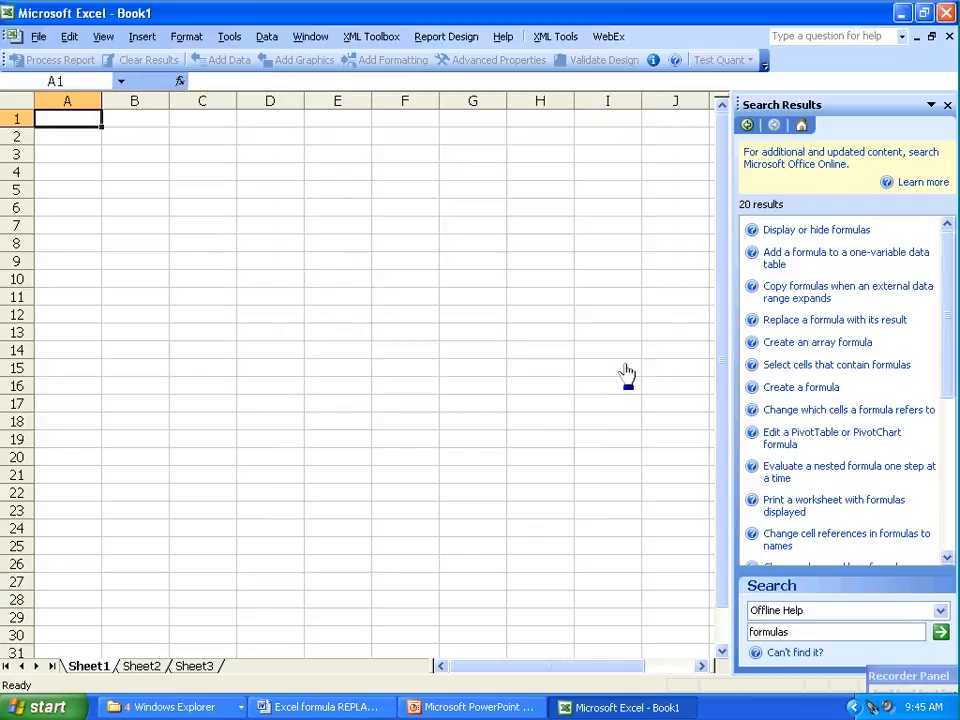
Open the help topic "Replace a formula with its result"
{"action": "left_click", "coordinate": [776, 321]}
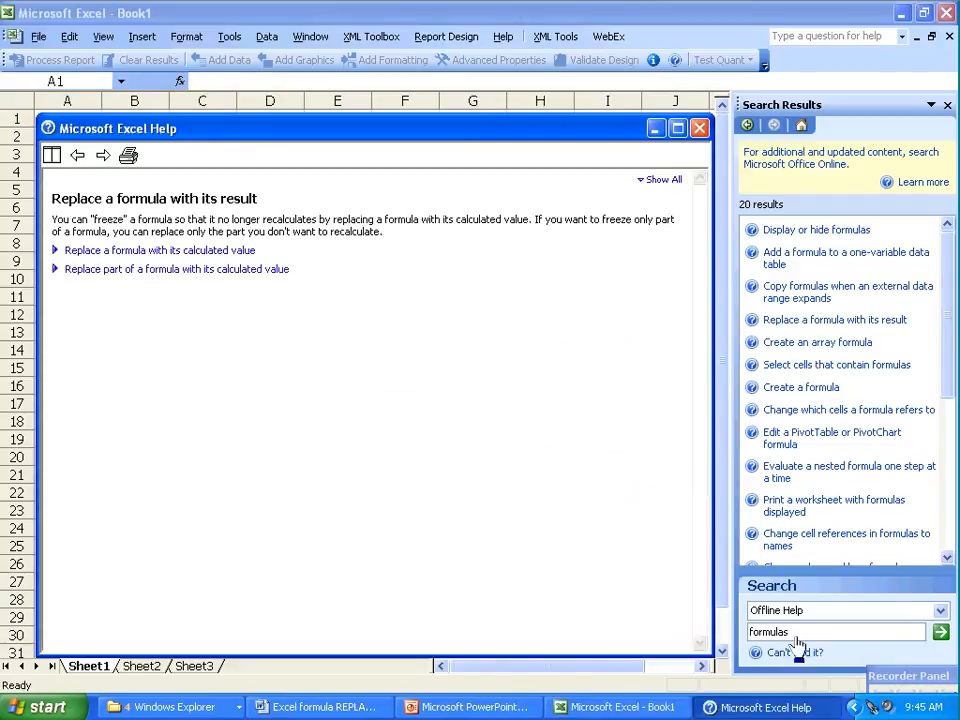
{"action": "left_click", "coordinate": [895, 680]}
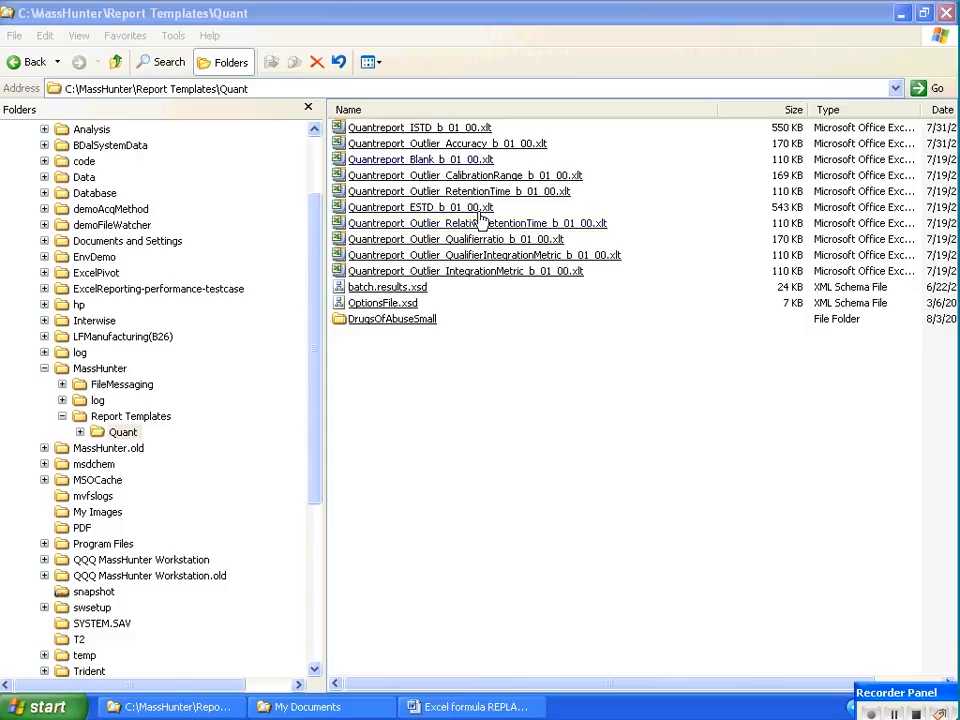
Duplicate Quantreport_Outlier_Accuracy_b_01_00.xlt in the Quant report templates folder and open the copy for editing in Excel
{"action": "left_click", "coordinate": [436, 145]}
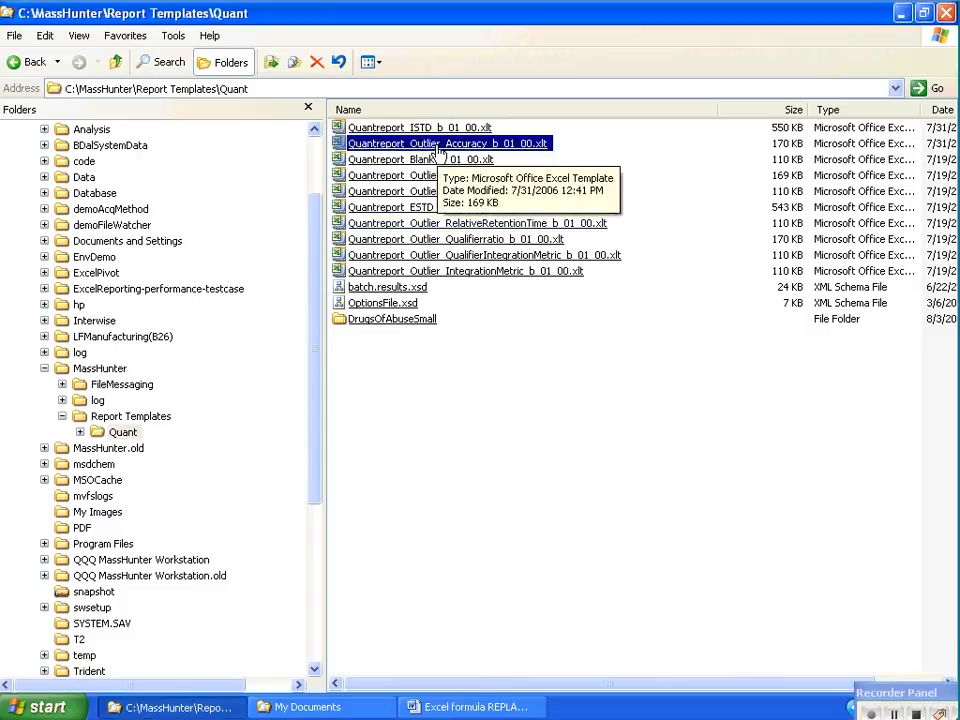
{"action": "key", "text": "ctrl+c"}
{"action": "key", "text": "ctrl+v"}
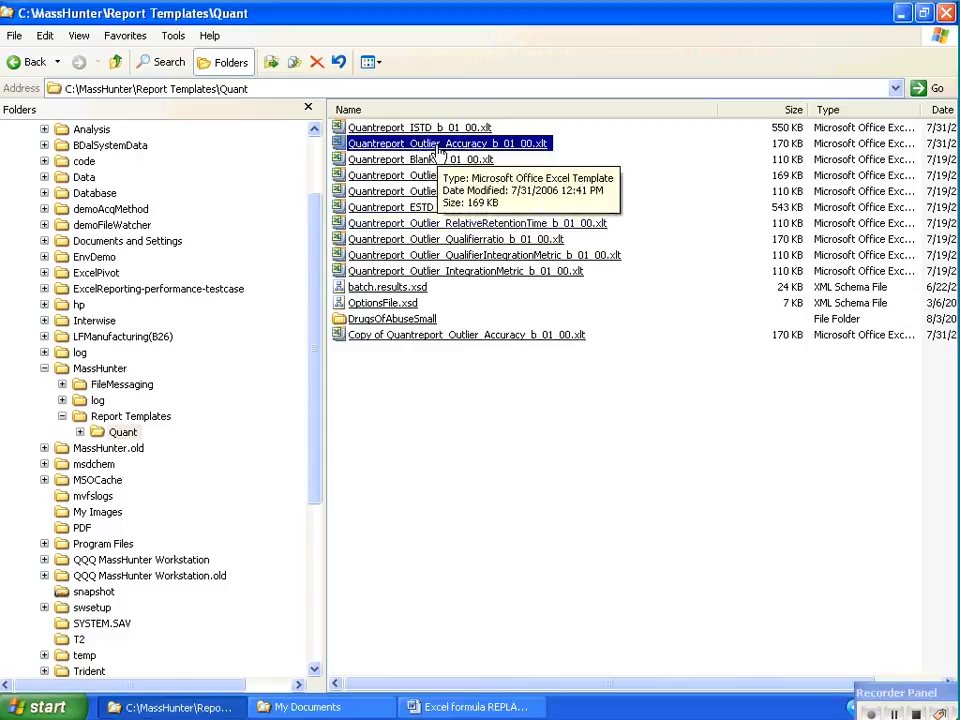
{"action": "right_click", "coordinate": [431, 336]}
{"action": "left_click", "coordinate": [452, 362]}
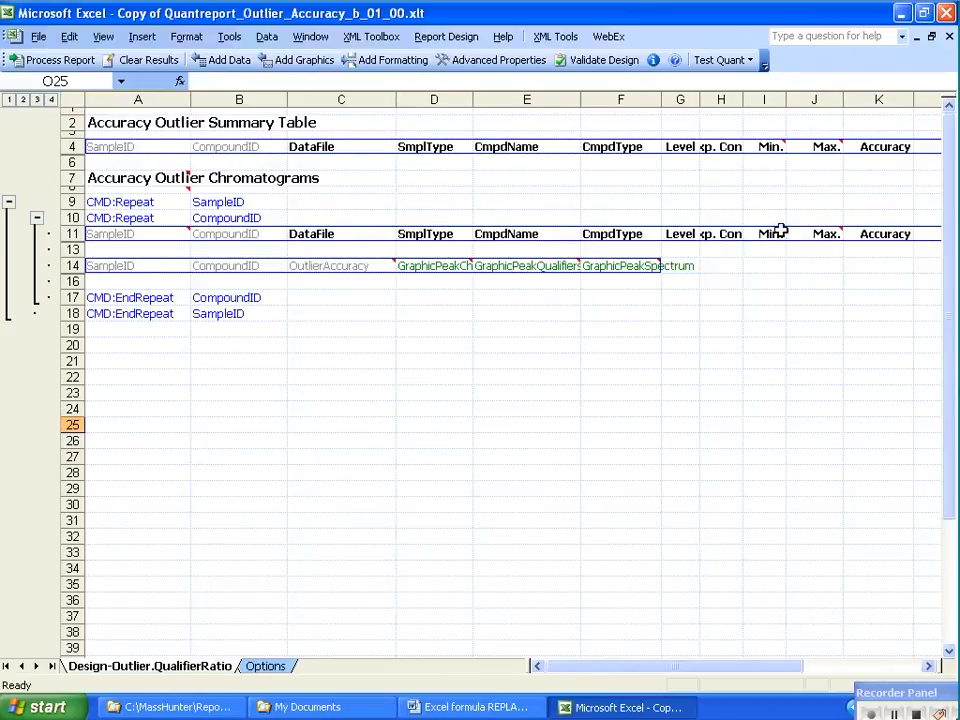
Reveal the hidden row 12 beneath the header row of the Accuracy Outlier Chromatograms table
{"action": "mouse_move", "coordinate": [782, 232]}
{"action": "left_click", "coordinate": [928, 667]}
{"action": "left_click", "coordinate": [928, 667]}
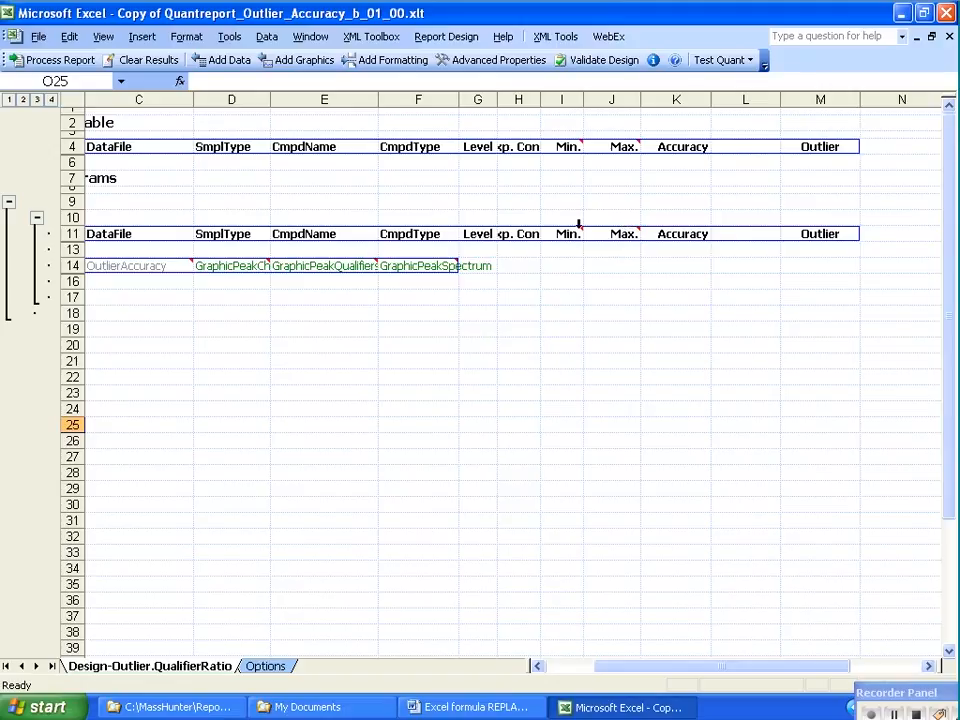
{"action": "mouse_move", "coordinate": [575, 228]}
{"action": "left_click_drag", "start_coordinate": [73, 245], "coordinate": [73, 262]}
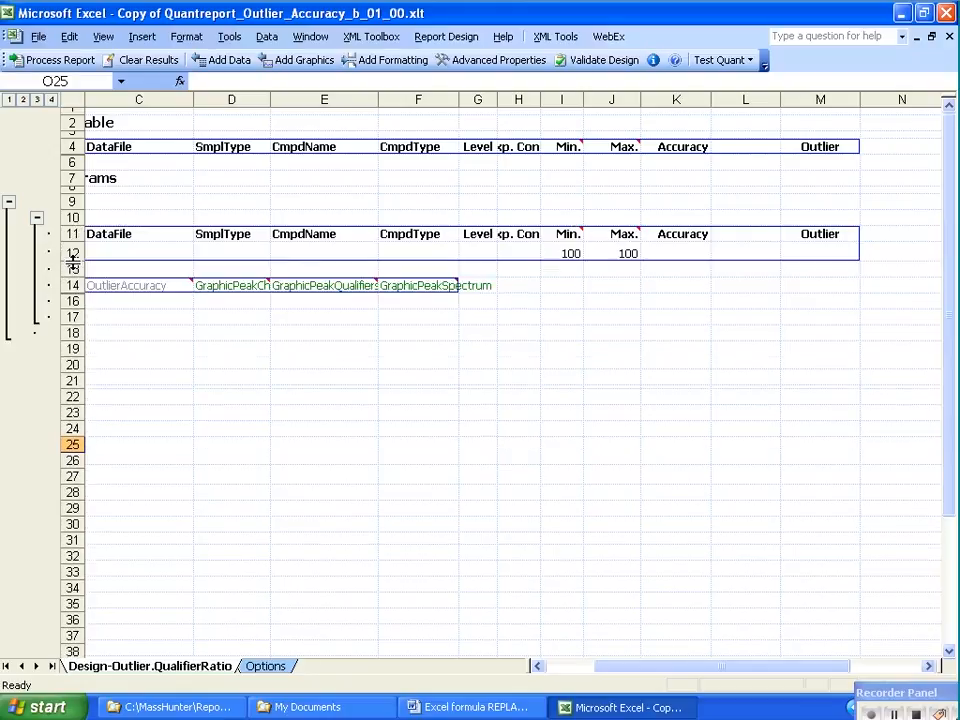
Inspect the formulas in the Min. and Max. cells I12 and J12 and the cell L12 they refer to
{"action": "left_click", "coordinate": [557, 253]}
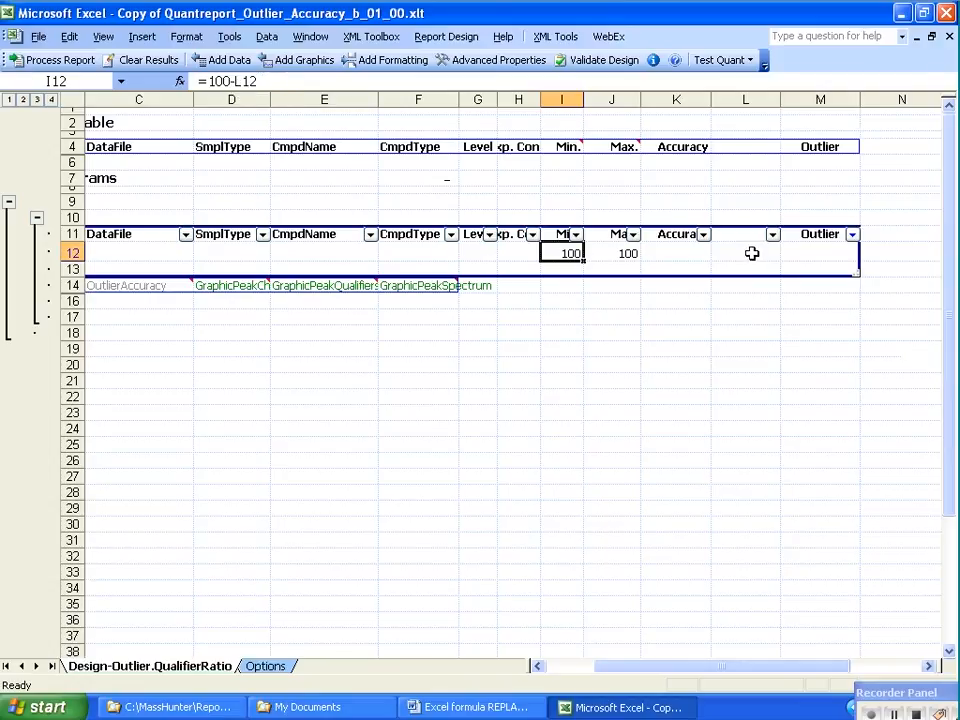
{"action": "left_click", "coordinate": [621, 253]}
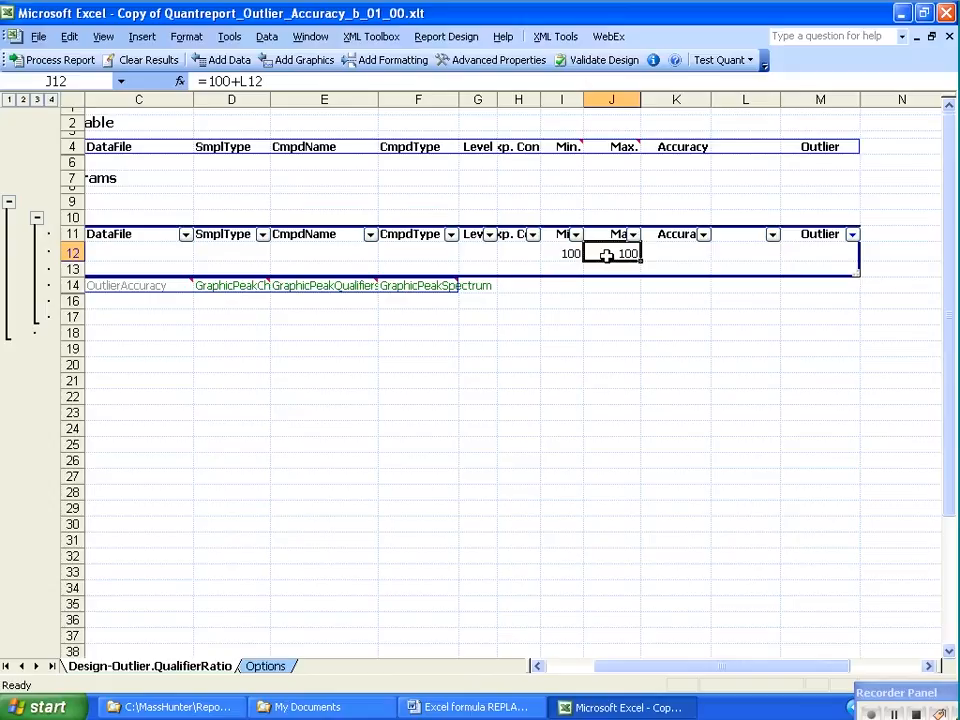
{"action": "left_click", "coordinate": [744, 253]}
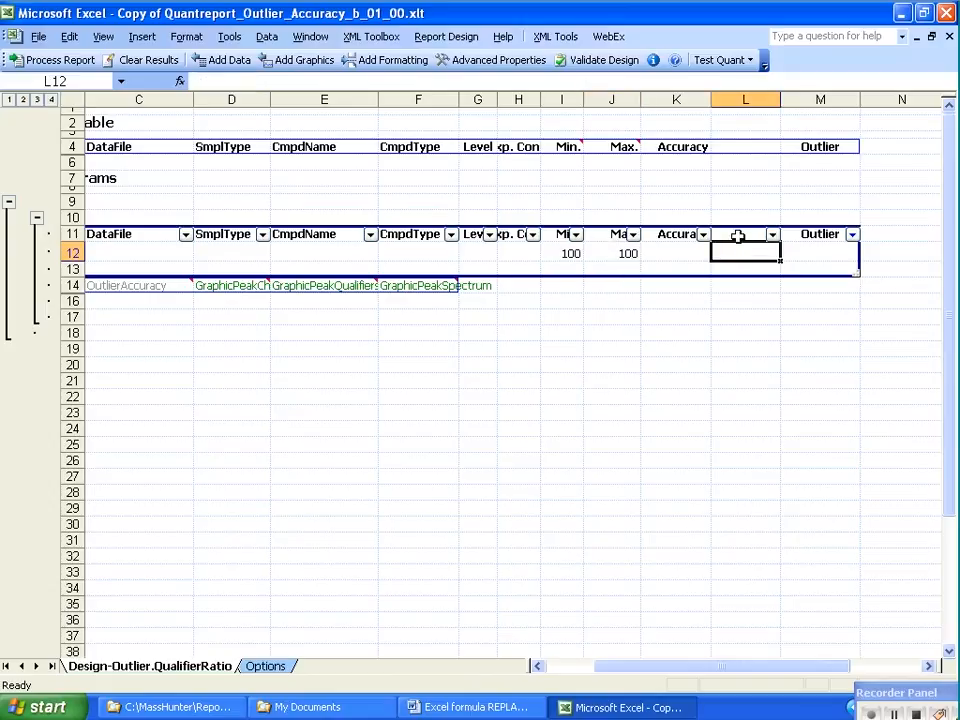
Display the XML Source pane and examine which XML element is mapped to the blank-looking header cell L11
{"action": "left_click", "coordinate": [265, 38]}
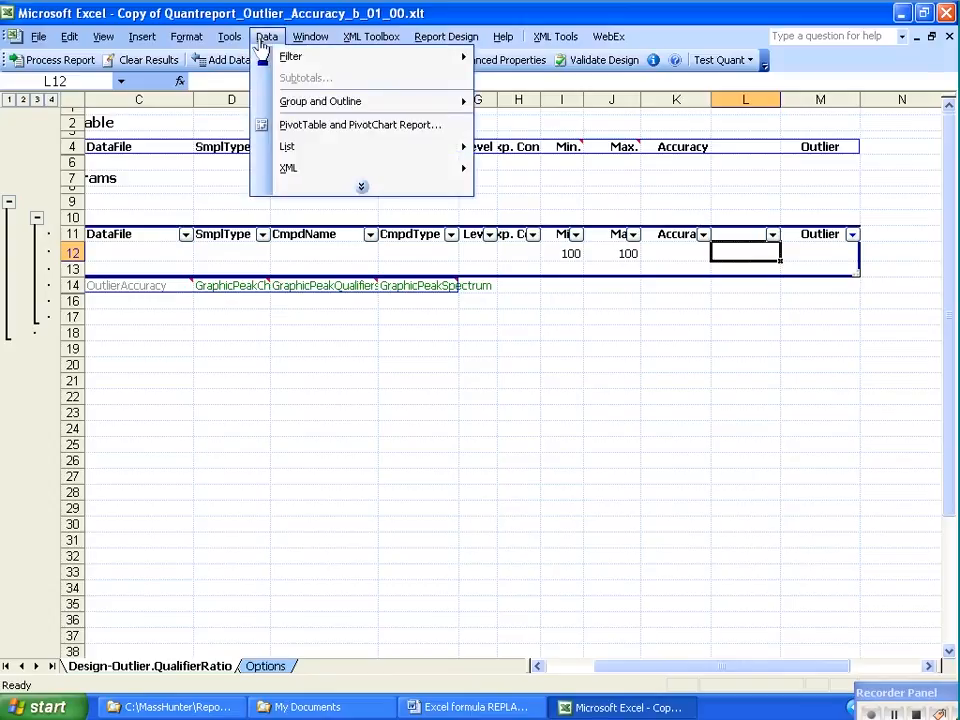
{"action": "mouse_move", "coordinate": [354, 178]}
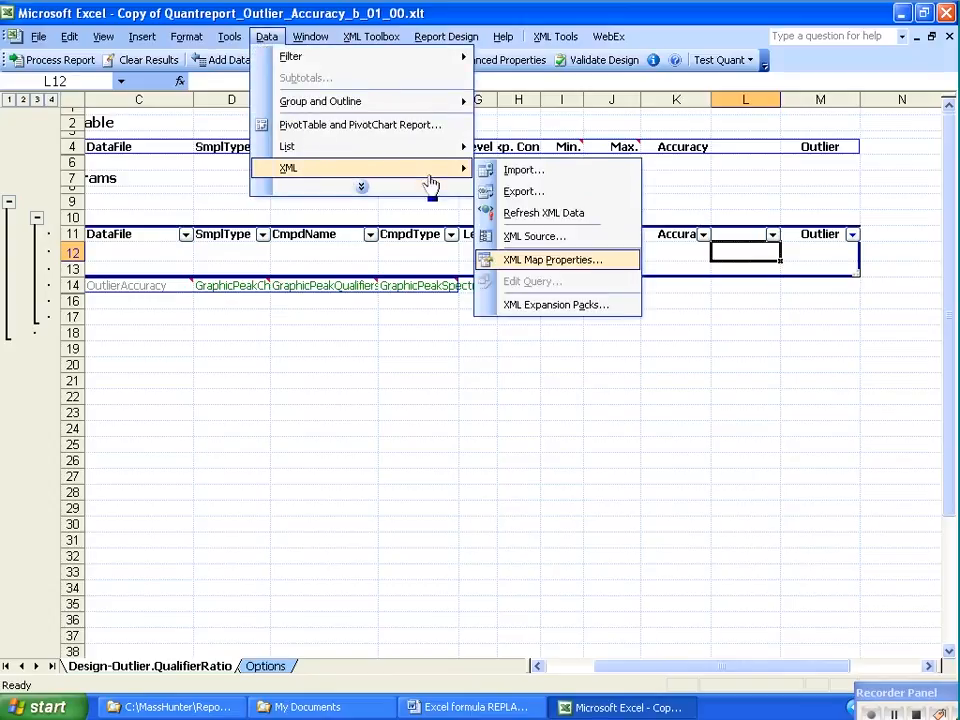
{"action": "left_click", "coordinate": [520, 242]}
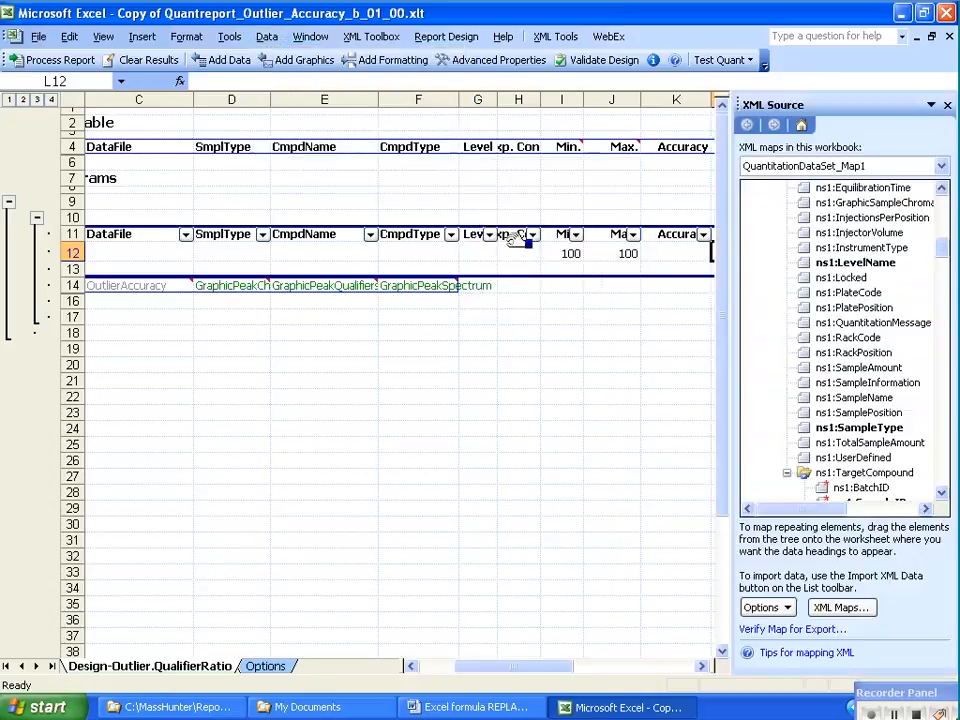
{"action": "left_click", "coordinate": [701, 665]}
{"action": "left_click", "coordinate": [701, 665]}
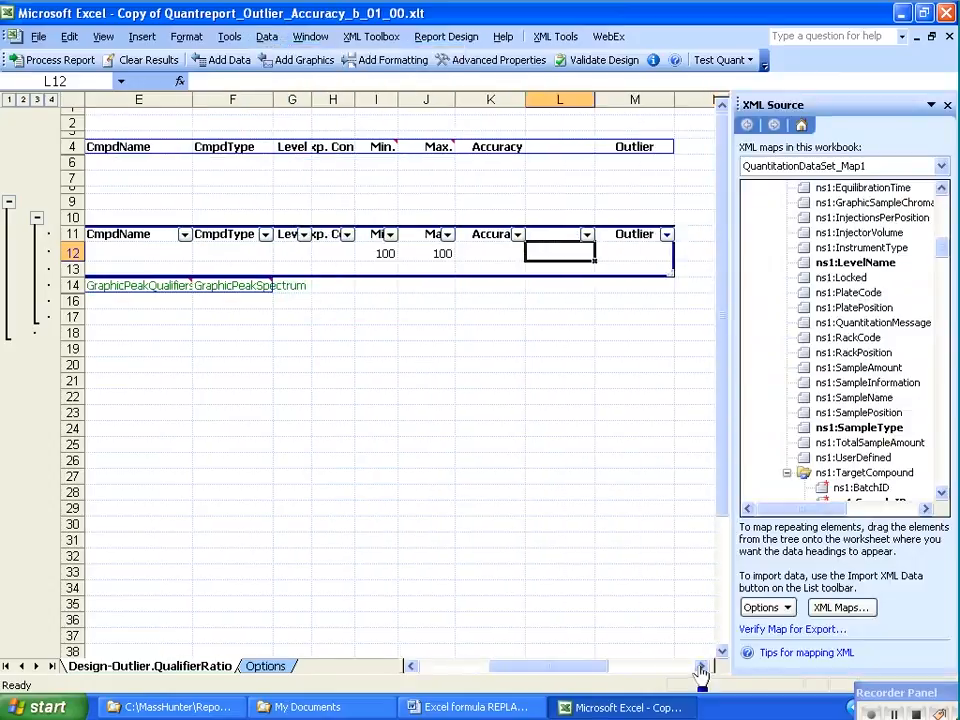
{"action": "left_click", "coordinate": [628, 233]}
{"action": "left_click", "coordinate": [568, 233]}
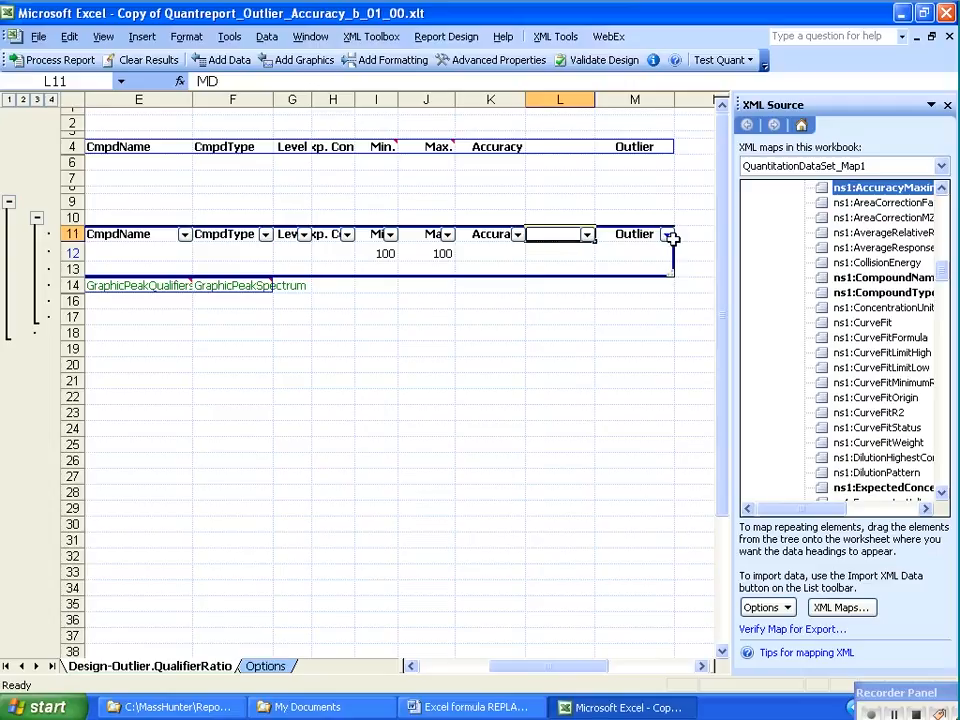
{"action": "left_click_drag", "start_coordinate": [833, 514], "coordinate": [814, 518]}
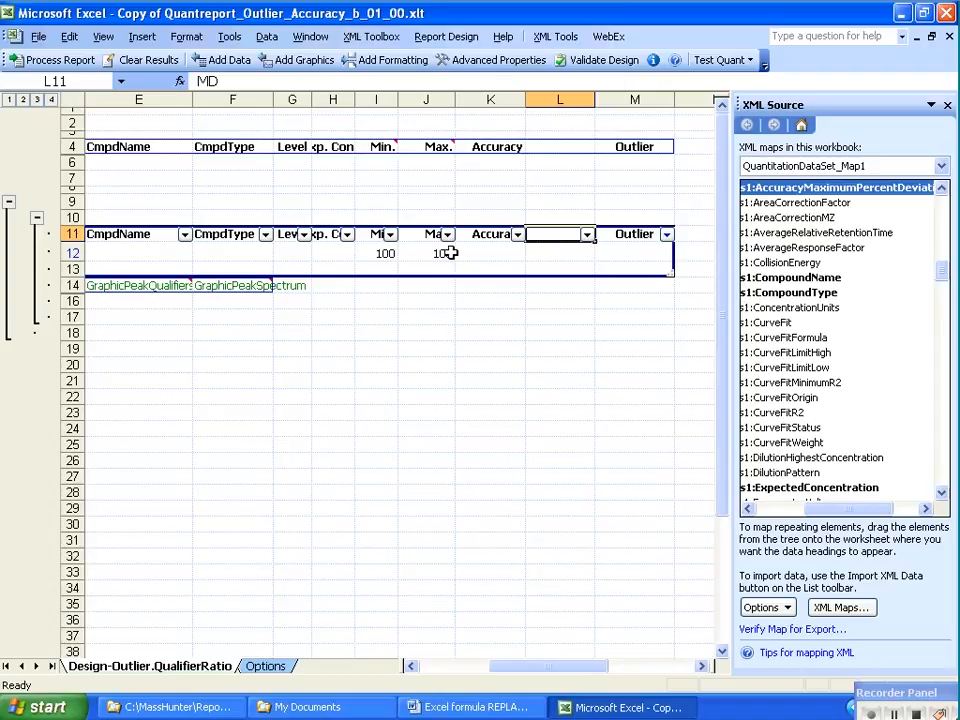
Examine the font settings of cells L11 and L12 in Format Cells, keeping them as they are
{"action": "right_click", "coordinate": [549, 235]}
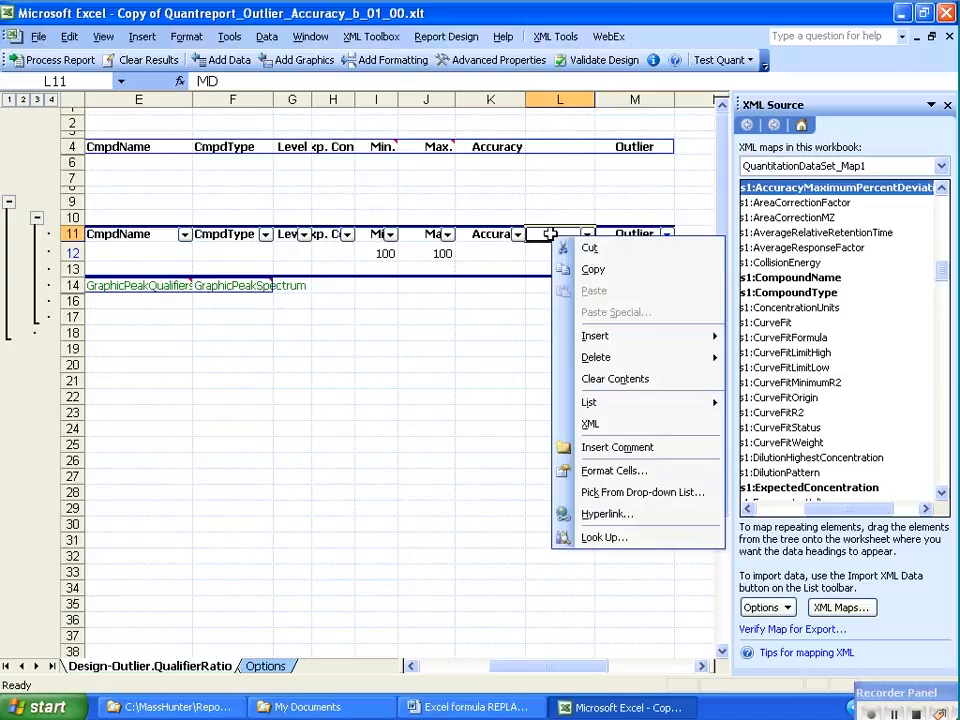
{"action": "left_click", "coordinate": [622, 476]}
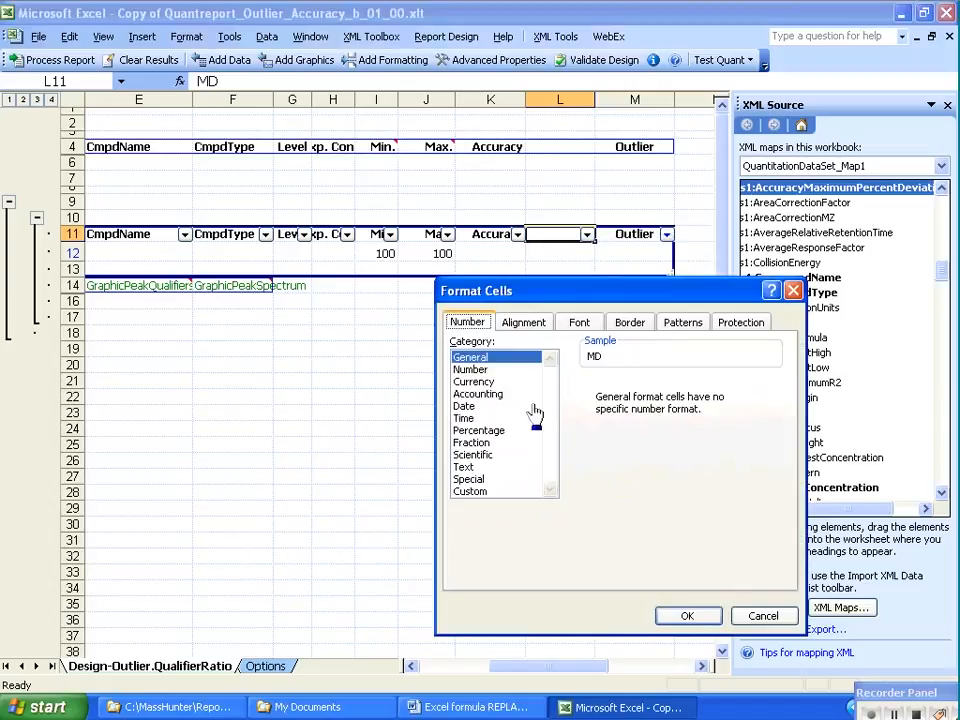
{"action": "left_click", "coordinate": [580, 326]}
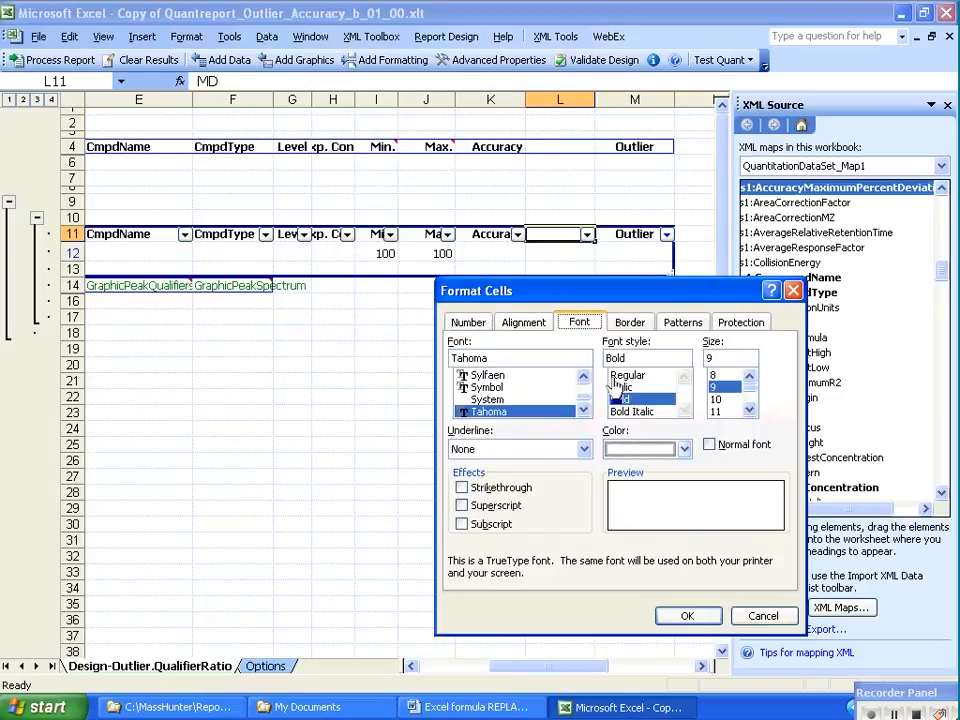
{"action": "left_click", "coordinate": [684, 615]}
{"action": "right_click", "coordinate": [551, 256]}
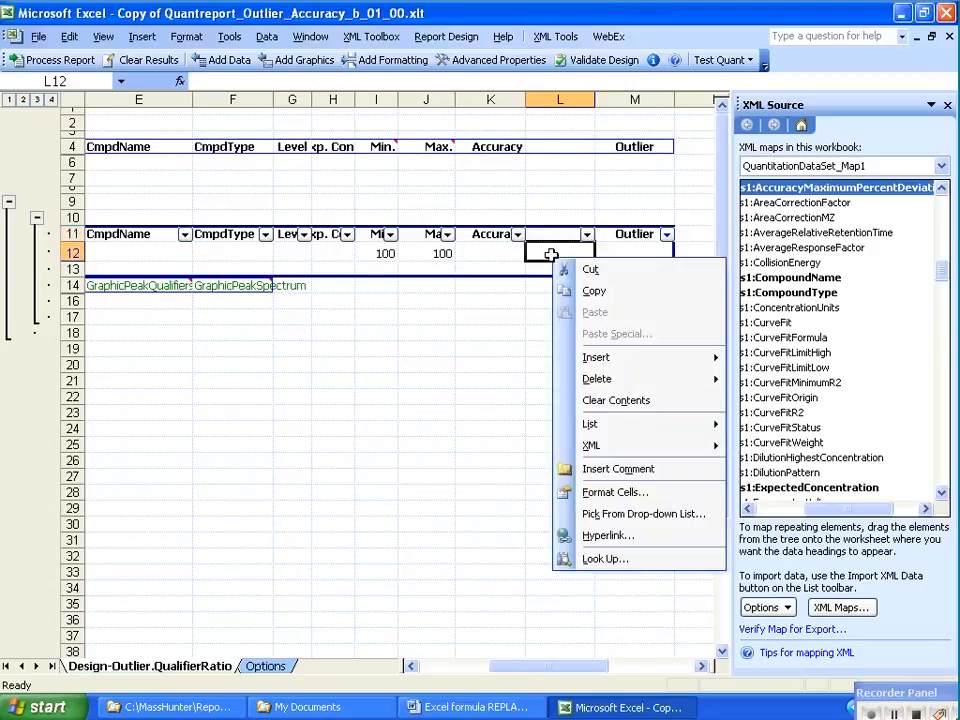
{"action": "left_click", "coordinate": [615, 493]}
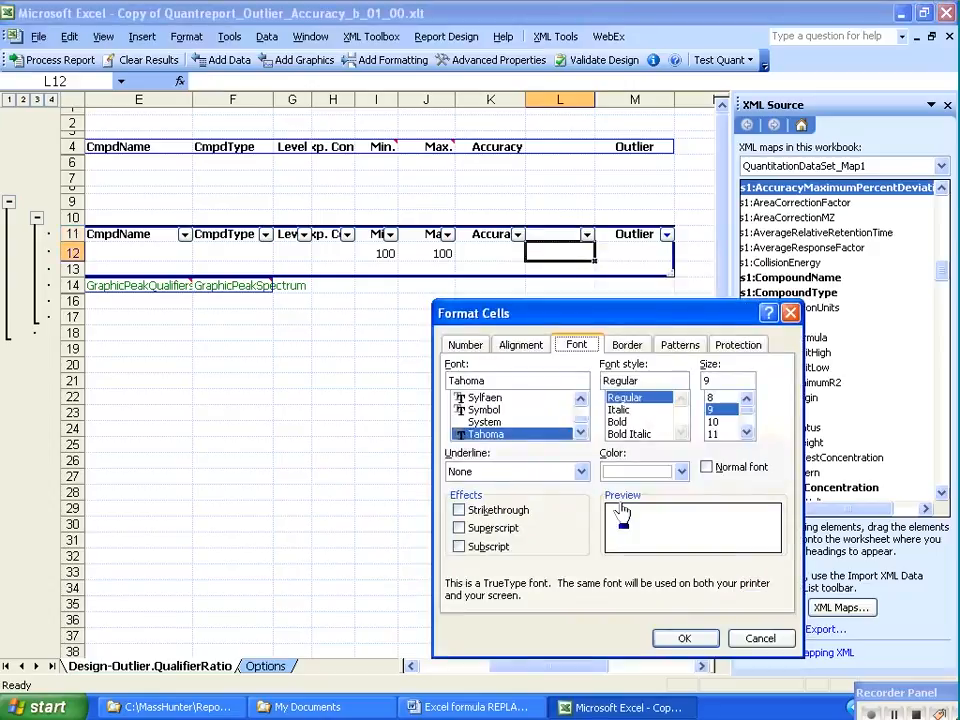
{"action": "left_click", "coordinate": [688, 640]}
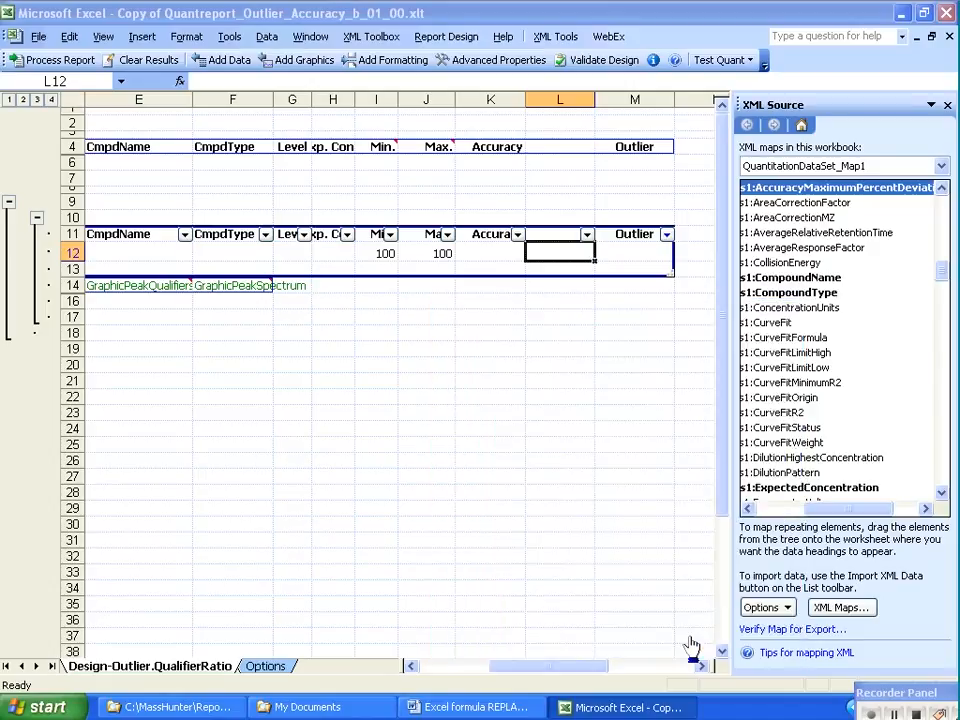
Review the Min. formula in cell I12 again
{"action": "mouse_move", "coordinate": [583, 675]}
{"action": "left_mouse_down"}
{"action": "mouse_move", "coordinate": [573, 676]}
{"action": "mouse_move", "coordinate": [585, 676]}
{"action": "left_mouse_up"}
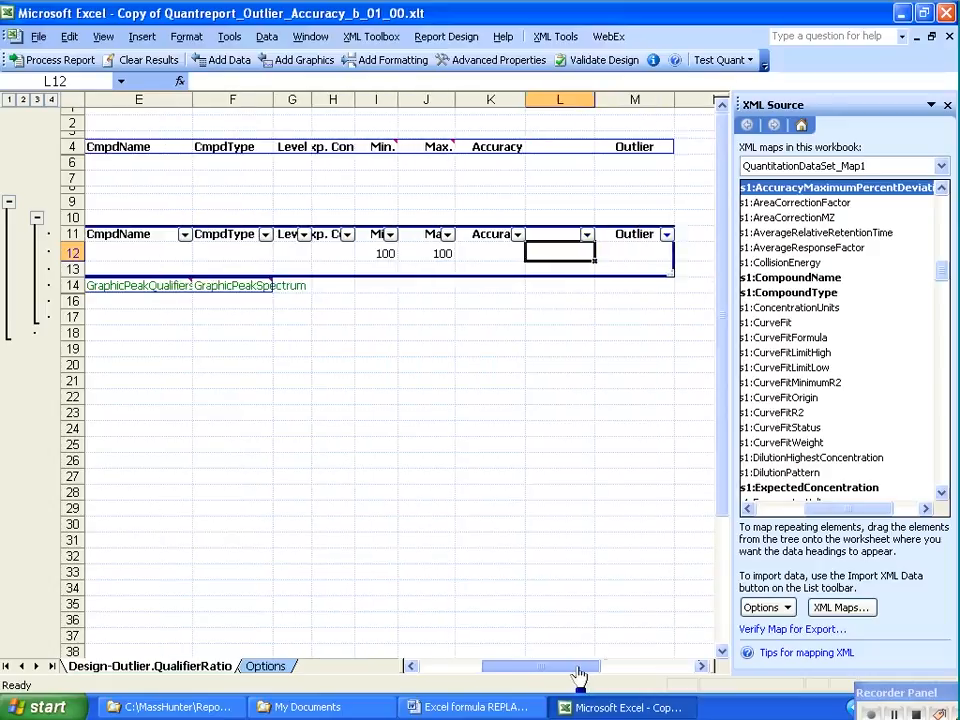
{"action": "left_click", "coordinate": [380, 253]}
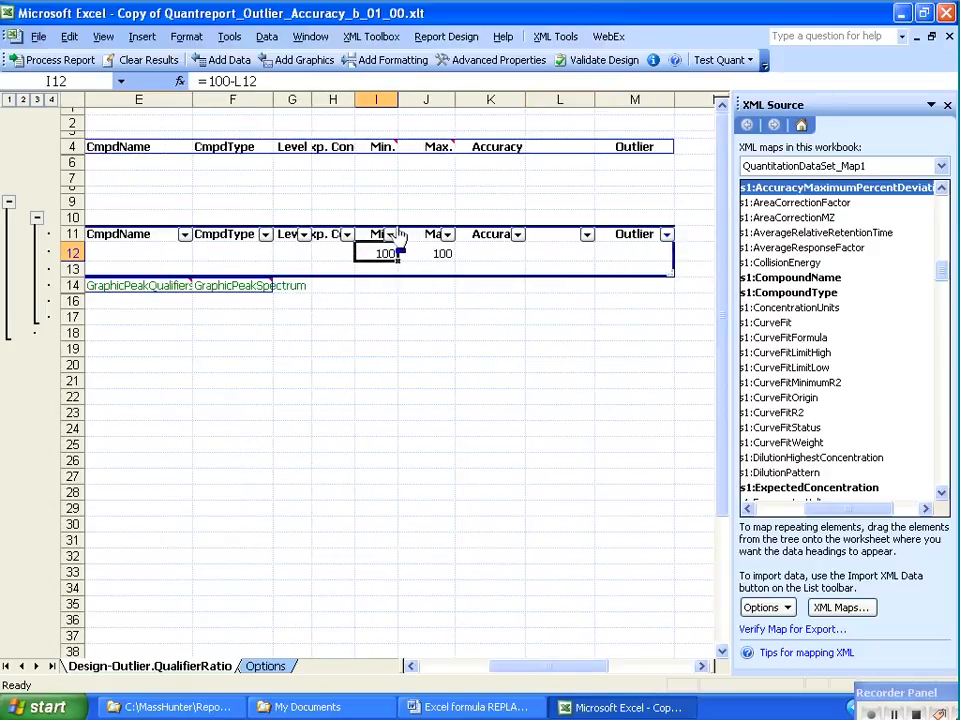
{"action": "mouse_move", "coordinate": [397, 226]}
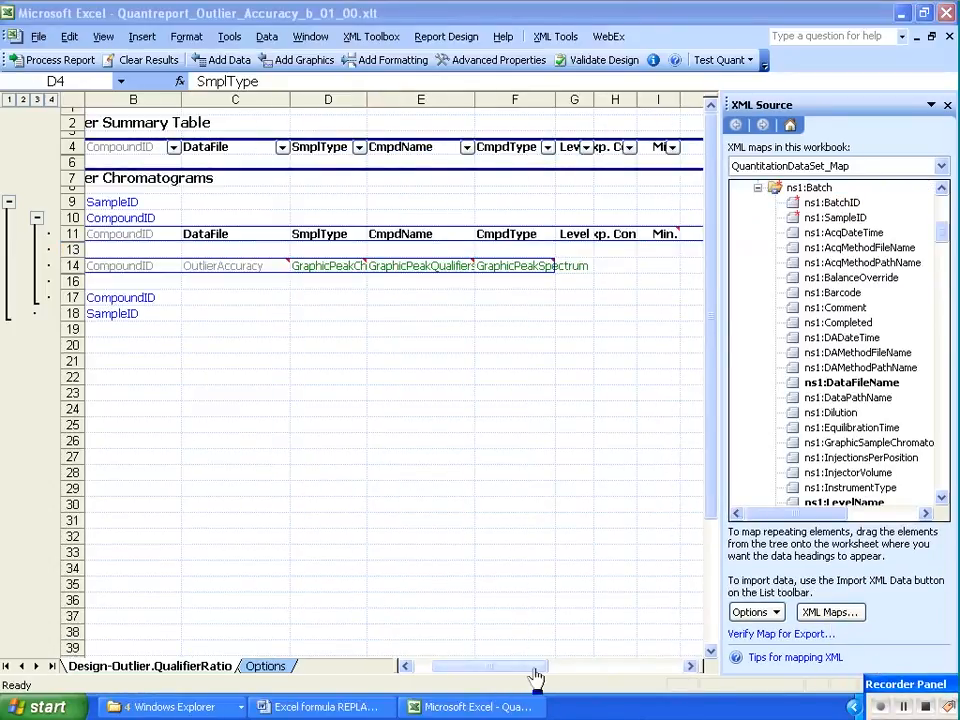
In Quantreport_Outlier_Accuracy_b_01_00.xlt, map the ns1:AcqDateTime element to cell N4, directly after the Outlier column of the summary table
{"action": "left_click", "coordinate": [322, 147]}
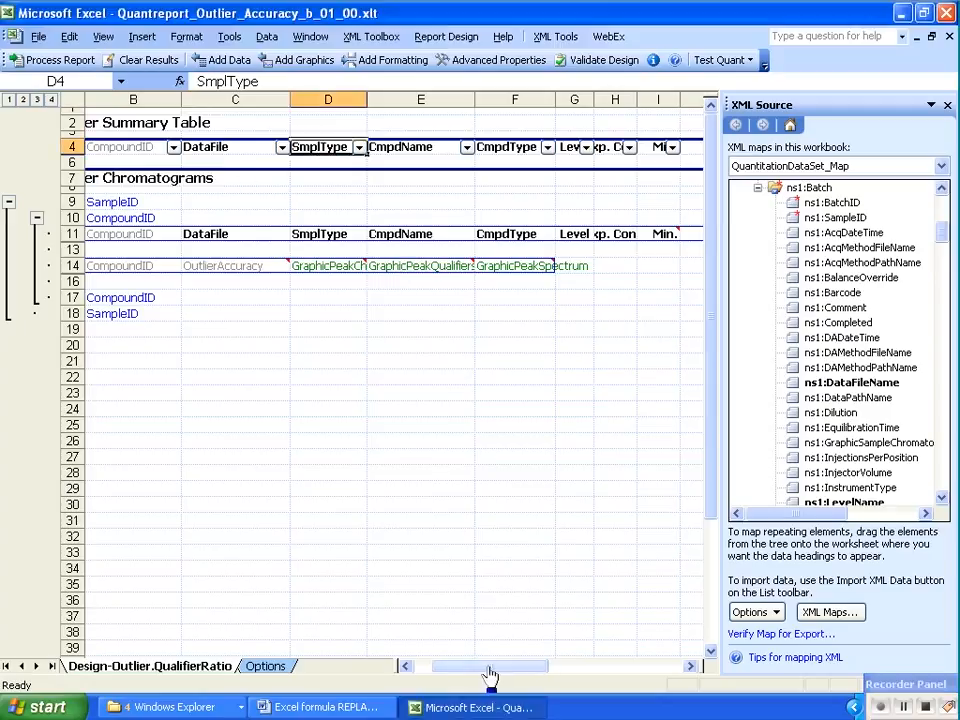
{"action": "left_click_drag", "start_coordinate": [489, 666], "coordinate": [553, 677]}
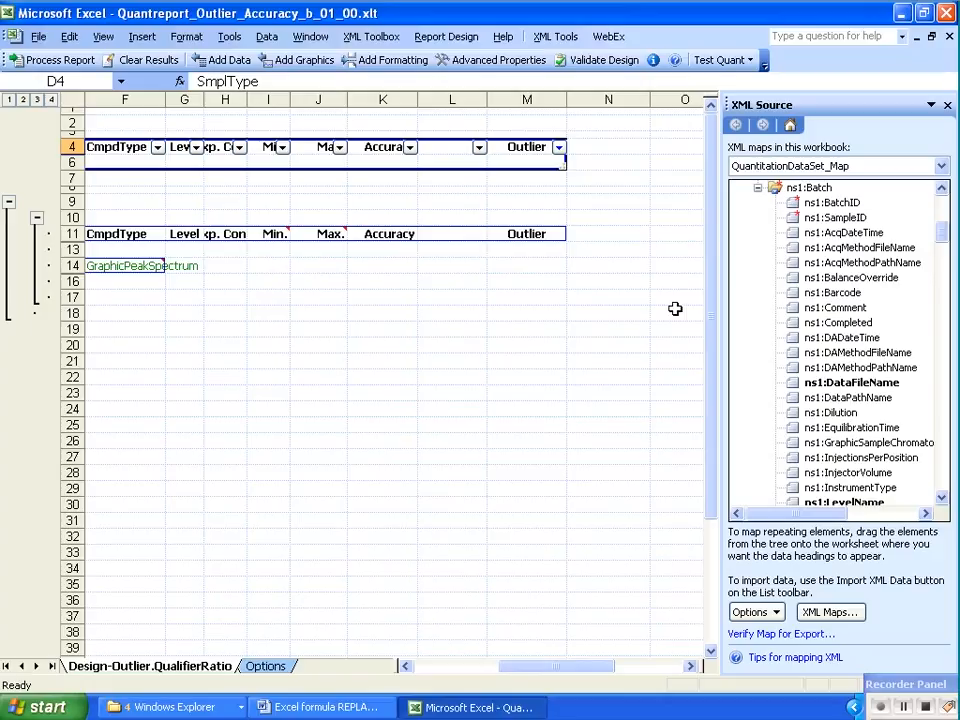
{"action": "left_click", "coordinate": [824, 234]}
{"action": "left_click_drag", "start_coordinate": [812, 232], "coordinate": [587, 150]}
{"action": "left_click_drag", "start_coordinate": [586, 150], "coordinate": [590, 150]}
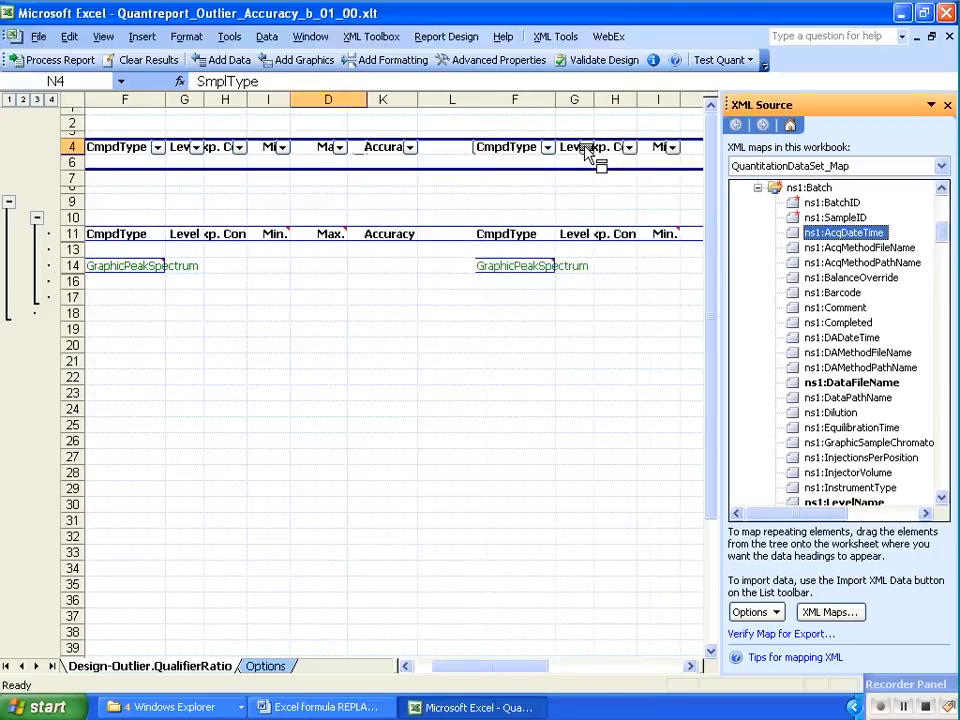
Try to move the AcqDateTime column from the end of the filtered summary table to just before the Level column
{"action": "left_click", "coordinate": [405, 666]}
{"action": "left_click", "coordinate": [405, 666]}
{"action": "left_click", "coordinate": [405, 666]}
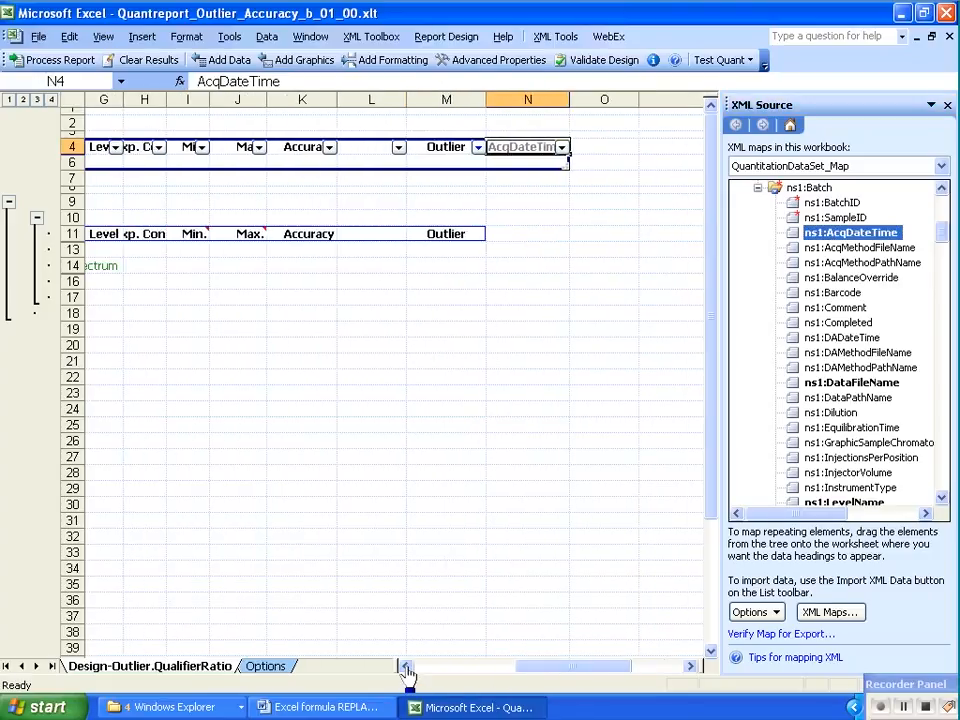
{"action": "left_click", "coordinate": [405, 666]}
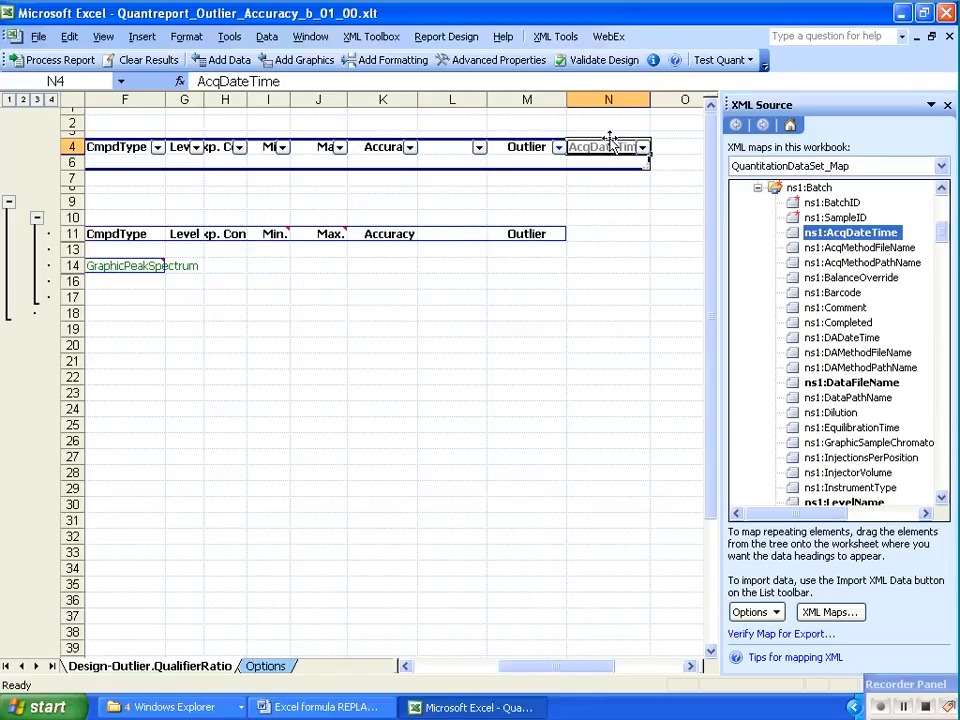
{"action": "left_click_drag", "start_coordinate": [610, 139], "coordinate": [157, 148]}
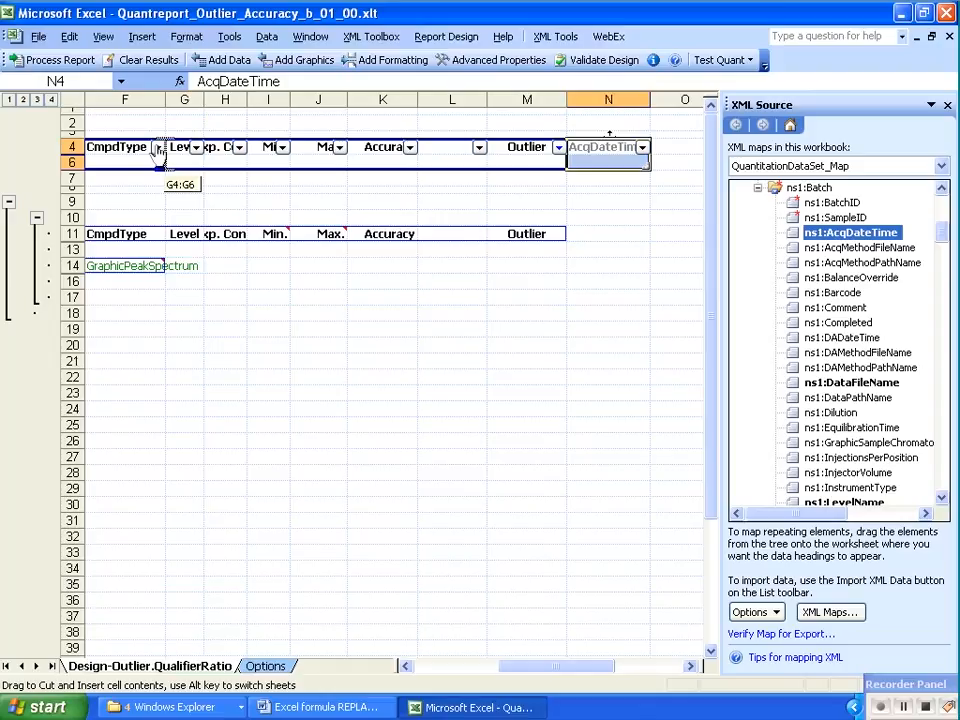
{"action": "left_click_drag", "start_coordinate": [157, 148], "coordinate": [157, 148]}
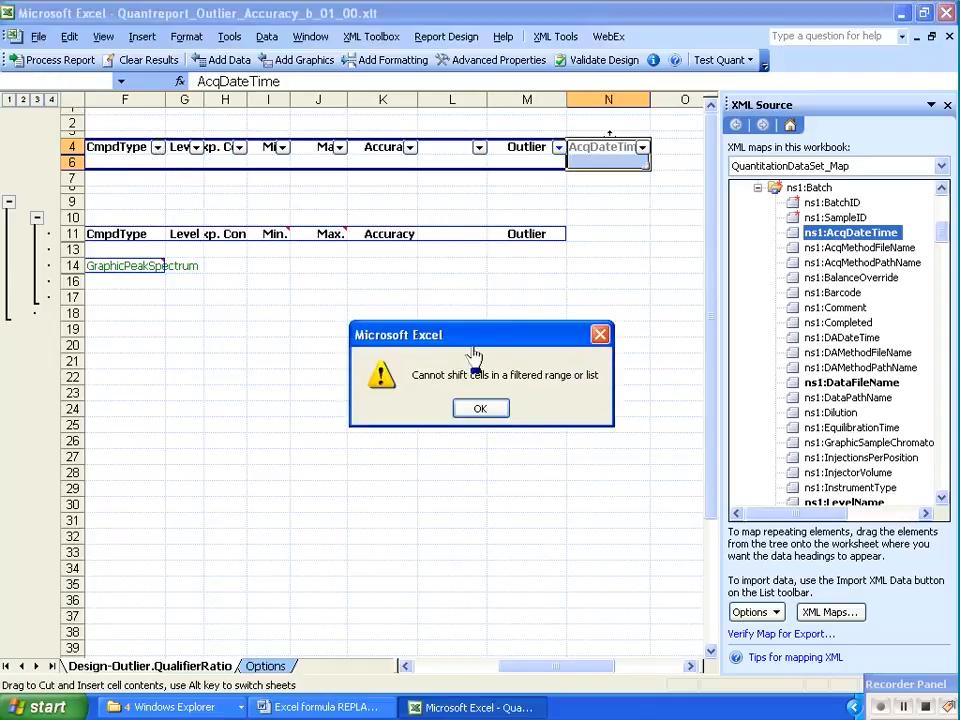
{"action": "left_click_drag", "start_coordinate": [443, 298], "coordinate": [413, 277]}
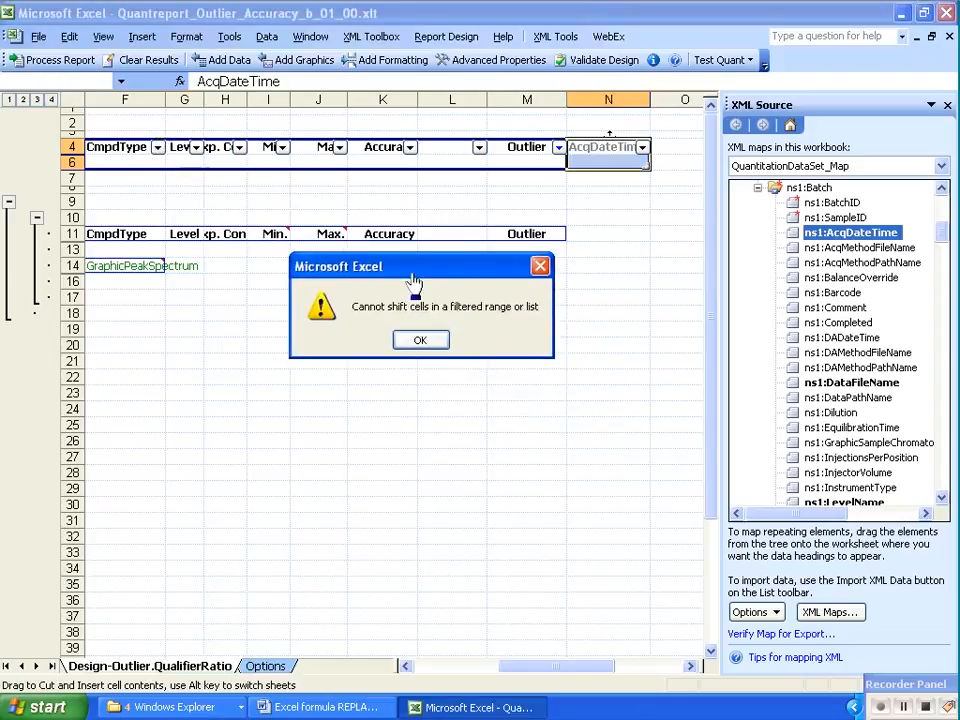
{"action": "left_click", "coordinate": [418, 341]}
Examine the custom filter criteria applied to the Outlier column of the summary table
{"action": "left_click", "coordinate": [558, 148]}
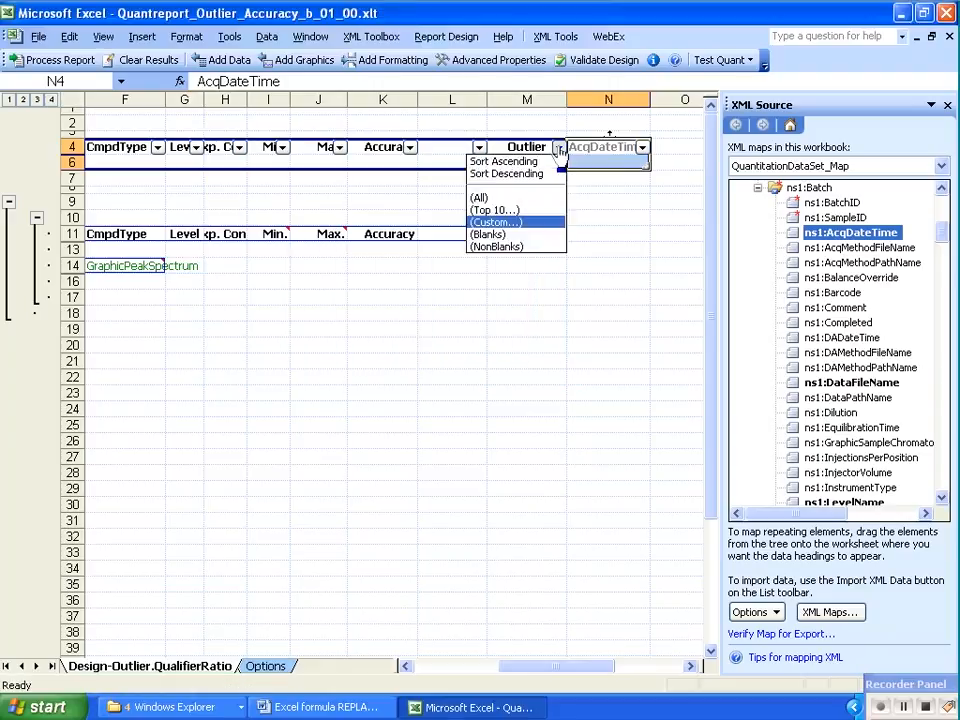
{"action": "left_click", "coordinate": [521, 222]}
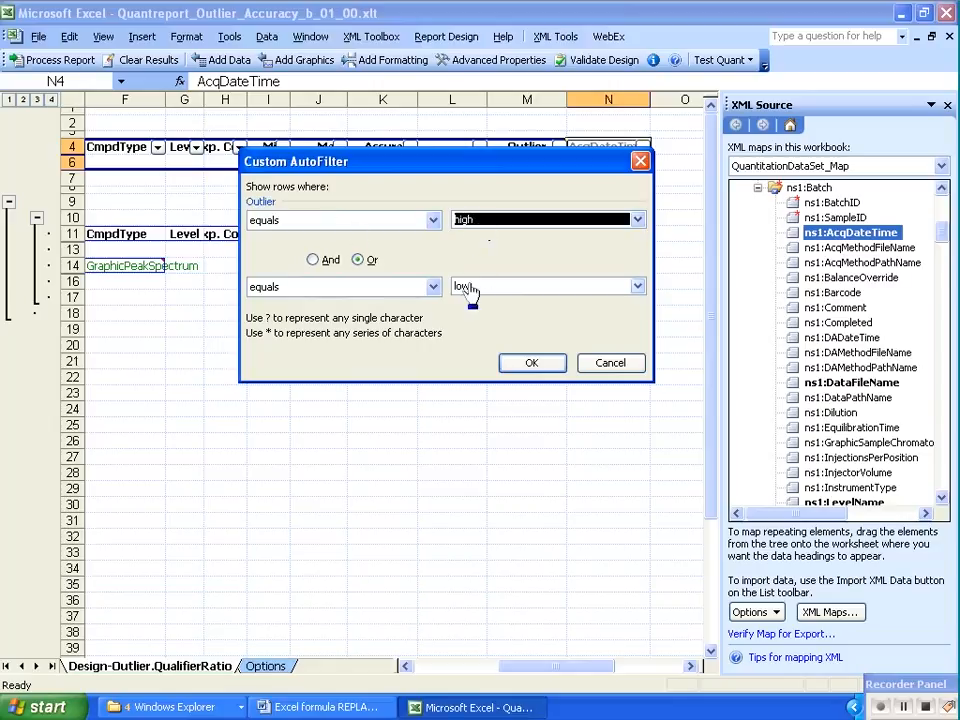
{"action": "left_click", "coordinate": [589, 361]}
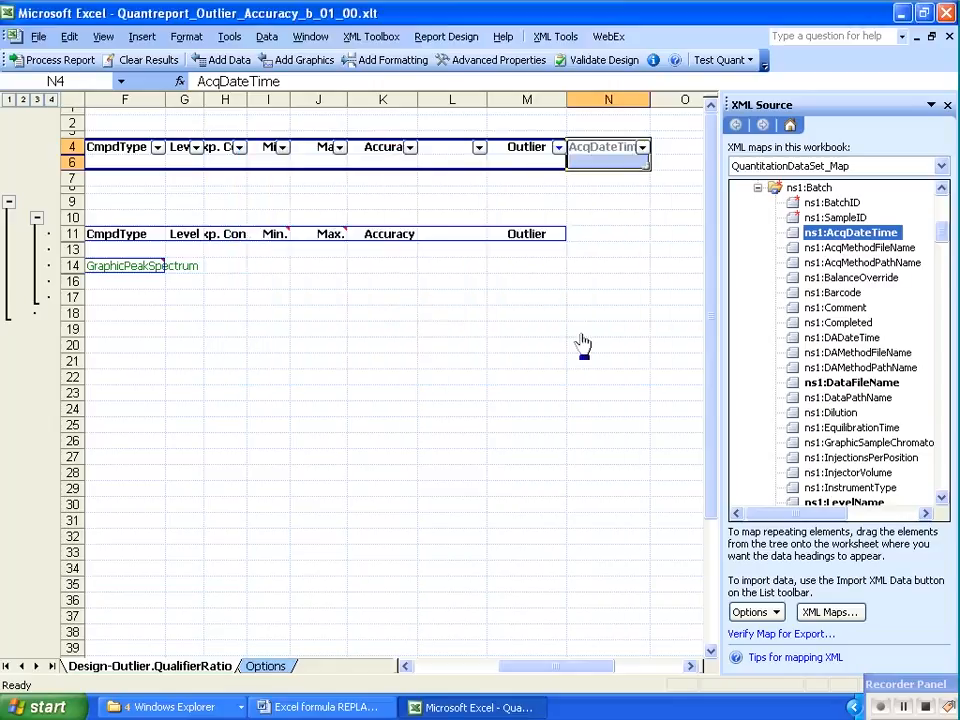
Set the Outlier column's filter to All and move the AcqDateTime column to column D, between DataFile and SmplType
{"action": "left_click", "coordinate": [557, 148]}
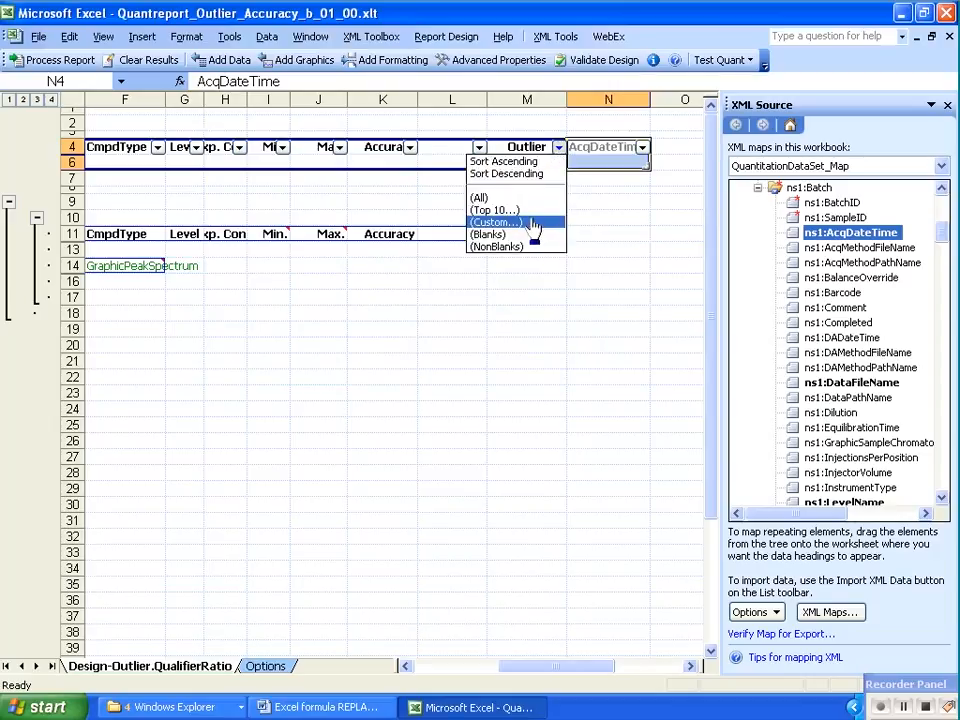
{"action": "left_click", "coordinate": [519, 198]}
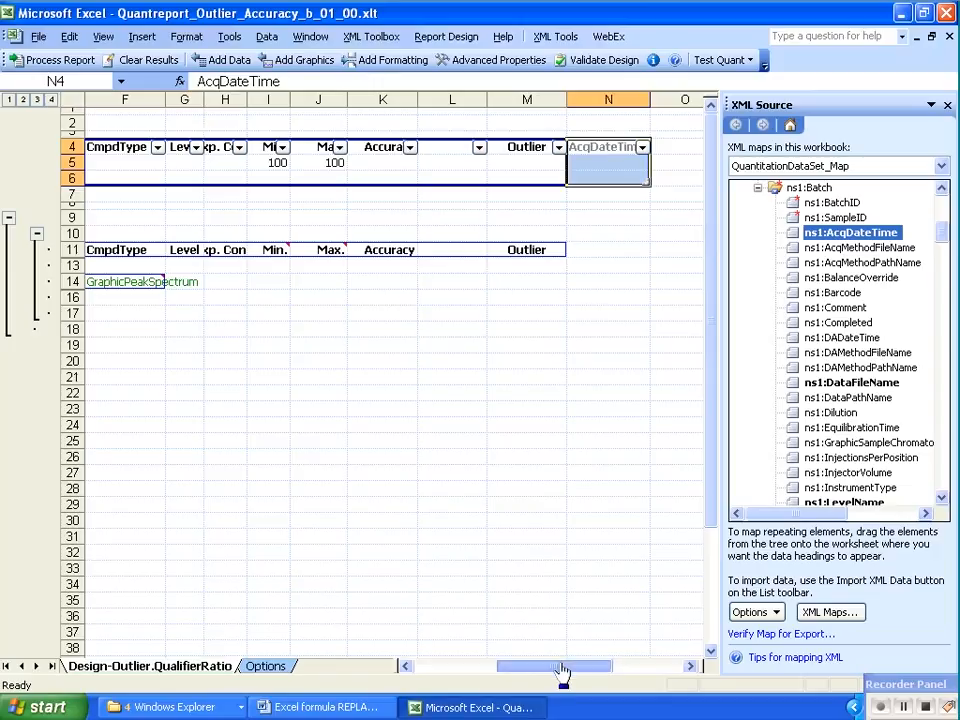
{"action": "left_click_drag", "start_coordinate": [561, 670], "coordinate": [551, 672]}
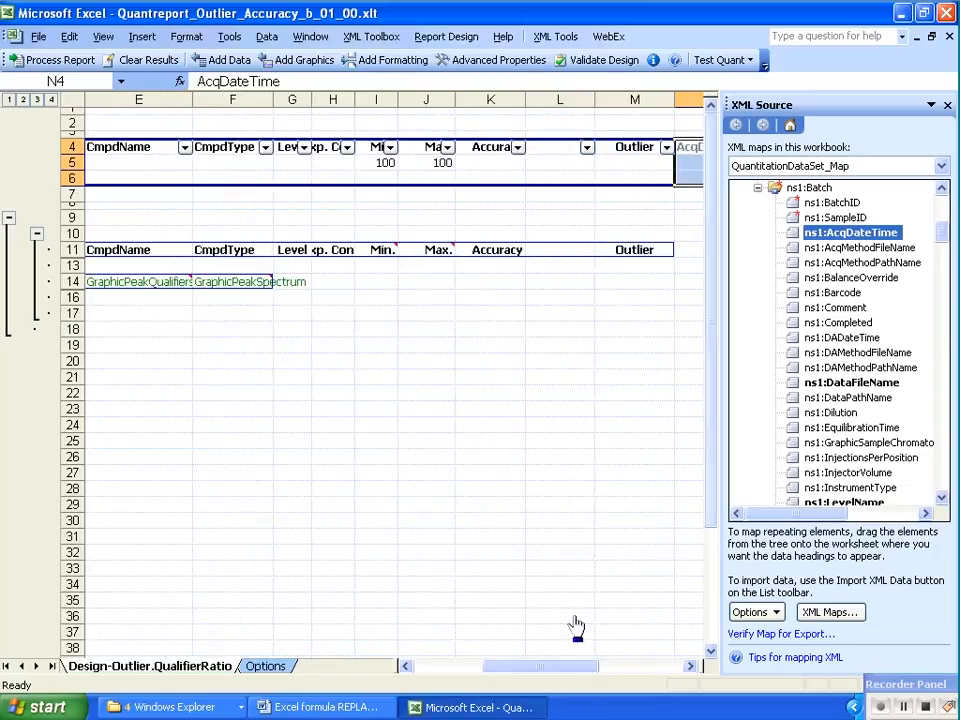
{"action": "left_click_drag", "start_coordinate": [700, 133], "coordinate": [302, 172]}
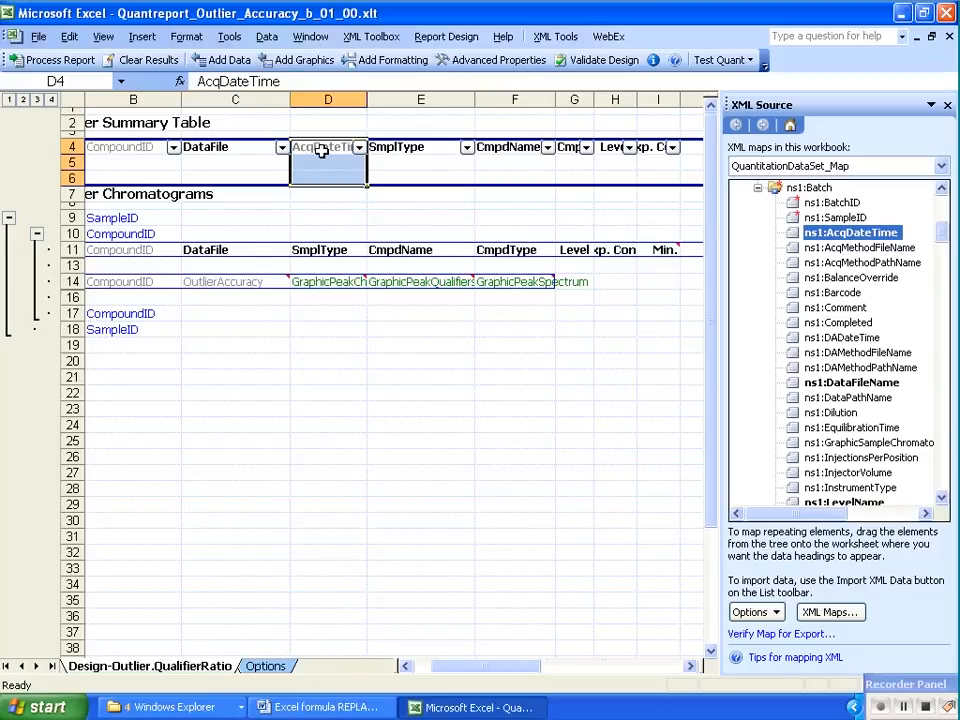
Insert a formula column after AcqDateTime and copy =REPLACE(REPLACE(G5,17,9," "),11,1," ") from the open Word document into cell E5
{"action": "left_click", "coordinate": [229, 60]}
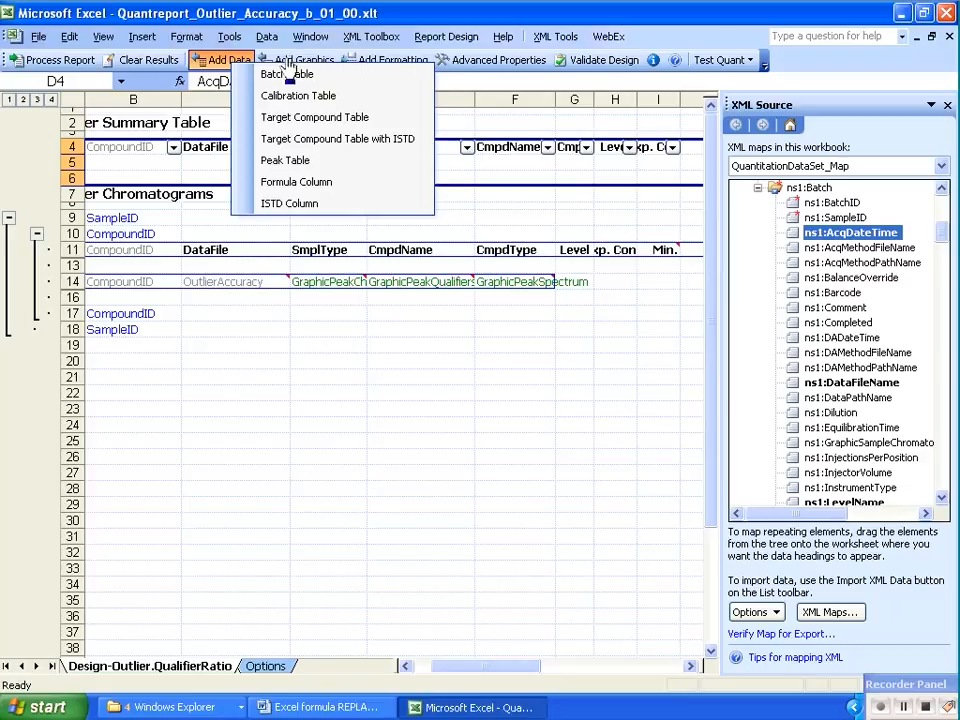
{"action": "left_click", "coordinate": [340, 184]}
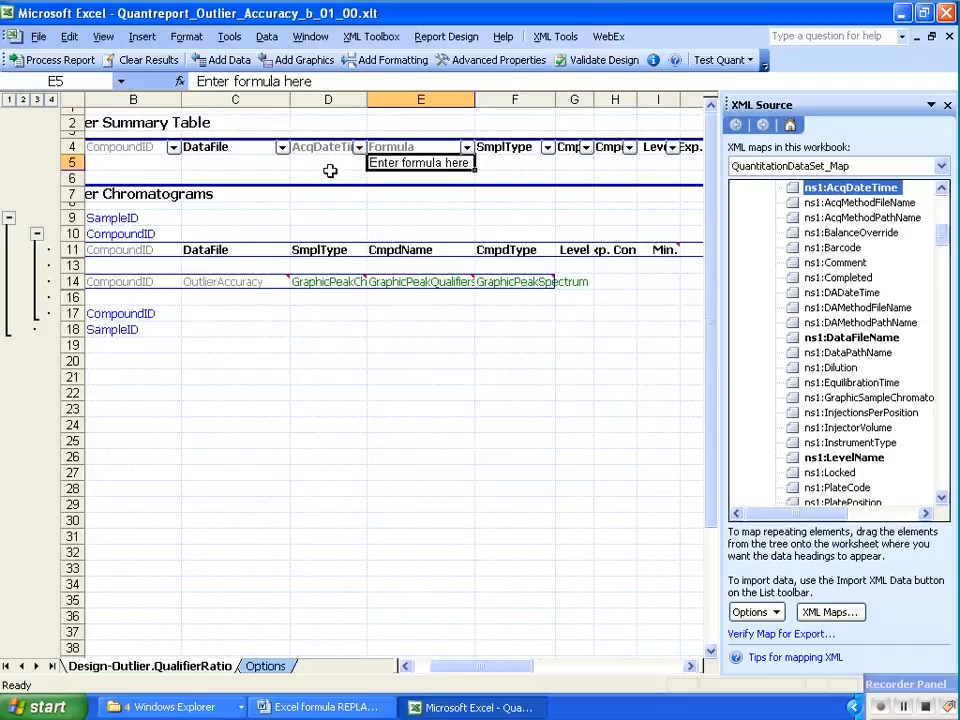
{"action": "left_click", "coordinate": [343, 709]}
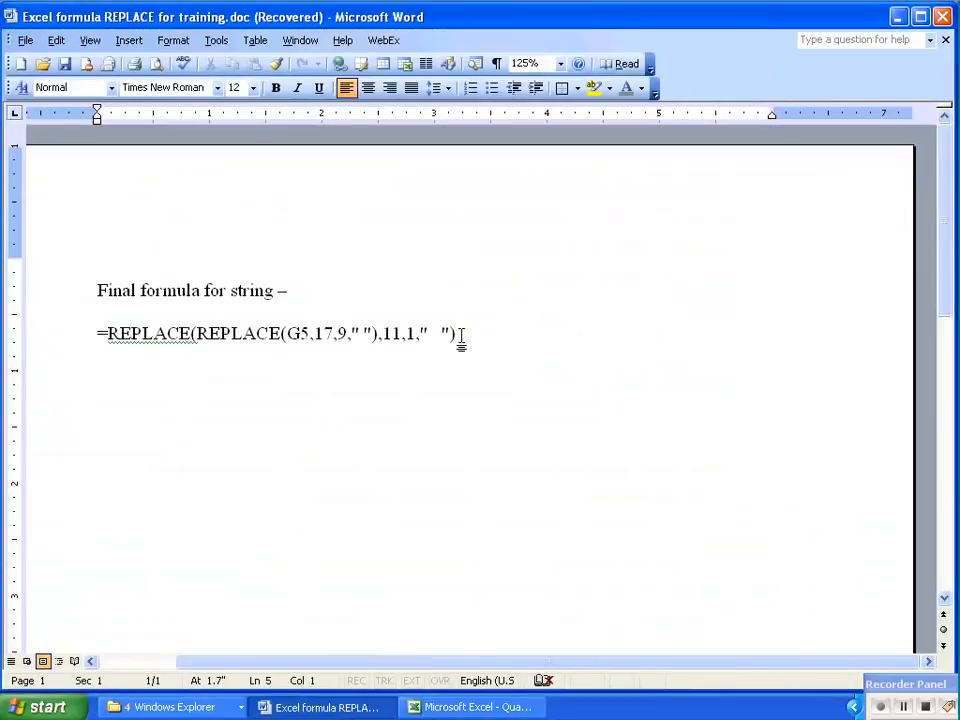
{"action": "left_click_drag", "start_coordinate": [457, 334], "coordinate": [104, 333]}
{"action": "key", "text": "ctrl+c"}
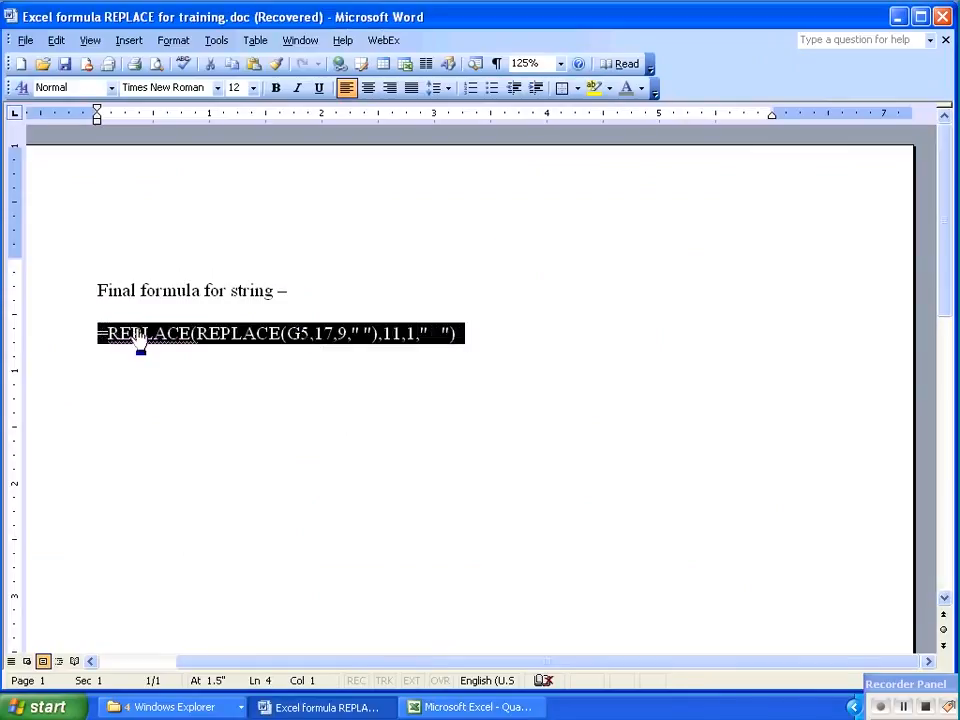
{"action": "key", "text": "alt+Tab"}
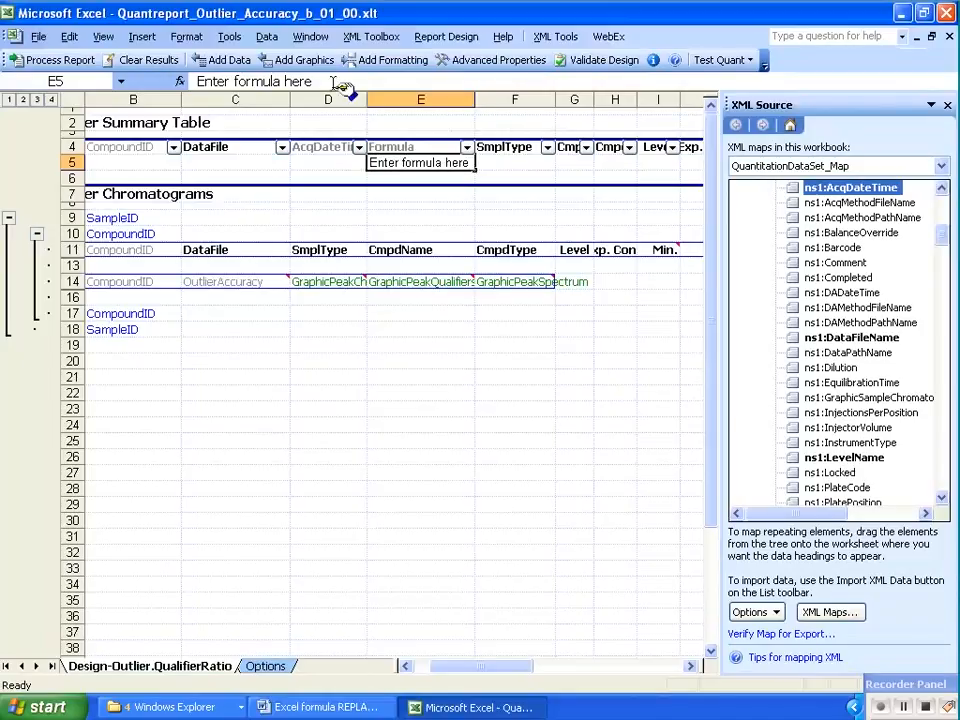
{"action": "left_click", "coordinate": [199, 81]}
{"action": "key", "text": "ctrl+v"}
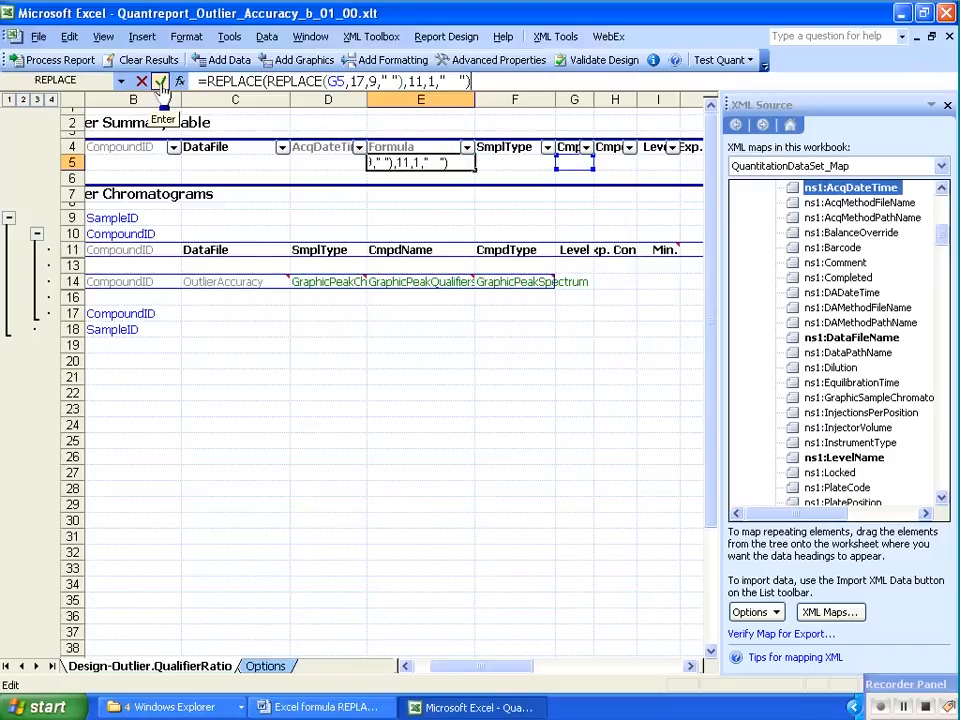
Change the cell reference inside the REPLACE formula in E5 to D5, the AcqDateTime cell
{"action": "left_click", "coordinate": [336, 82]}
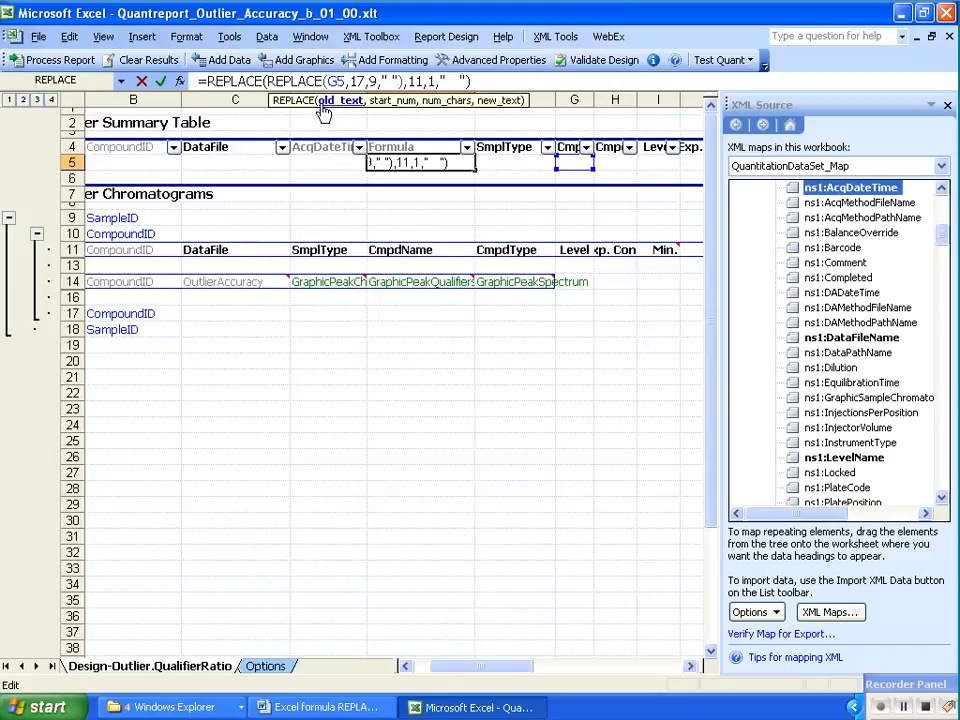
{"action": "type", "text": "D5"}
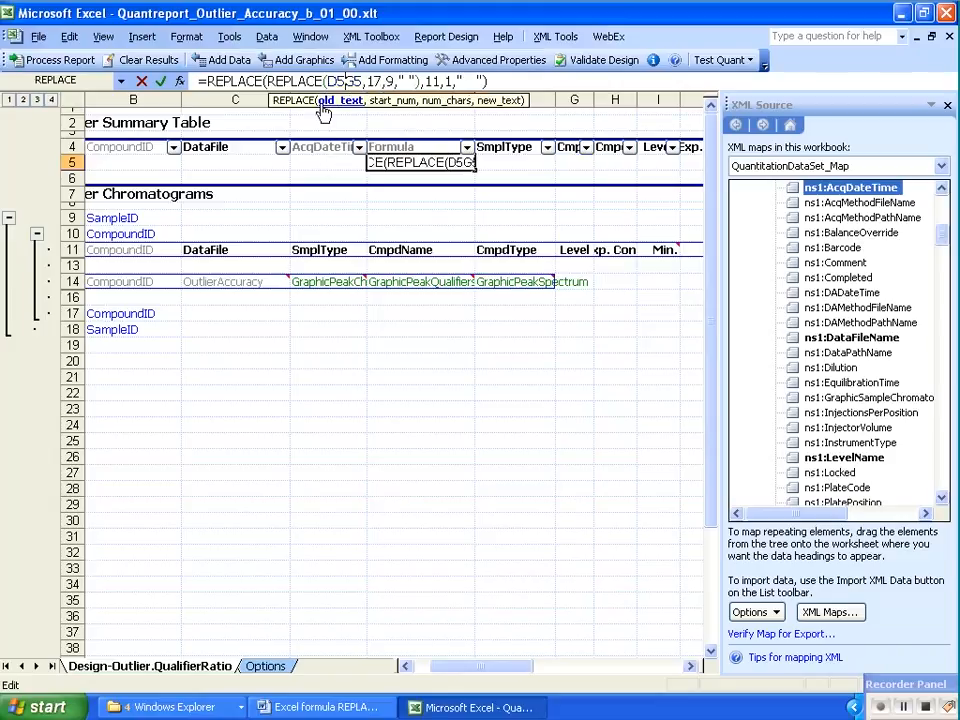
{"action": "key", "text": "Delete"}
{"action": "key", "text": "Delete"}
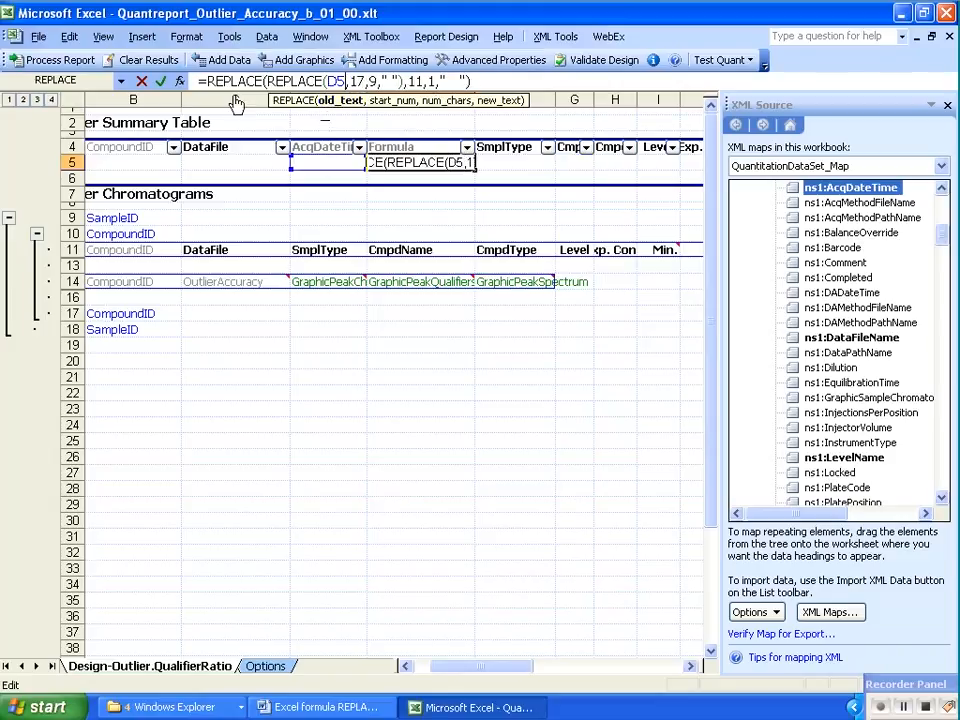
{"action": "left_click", "coordinate": [160, 81]}
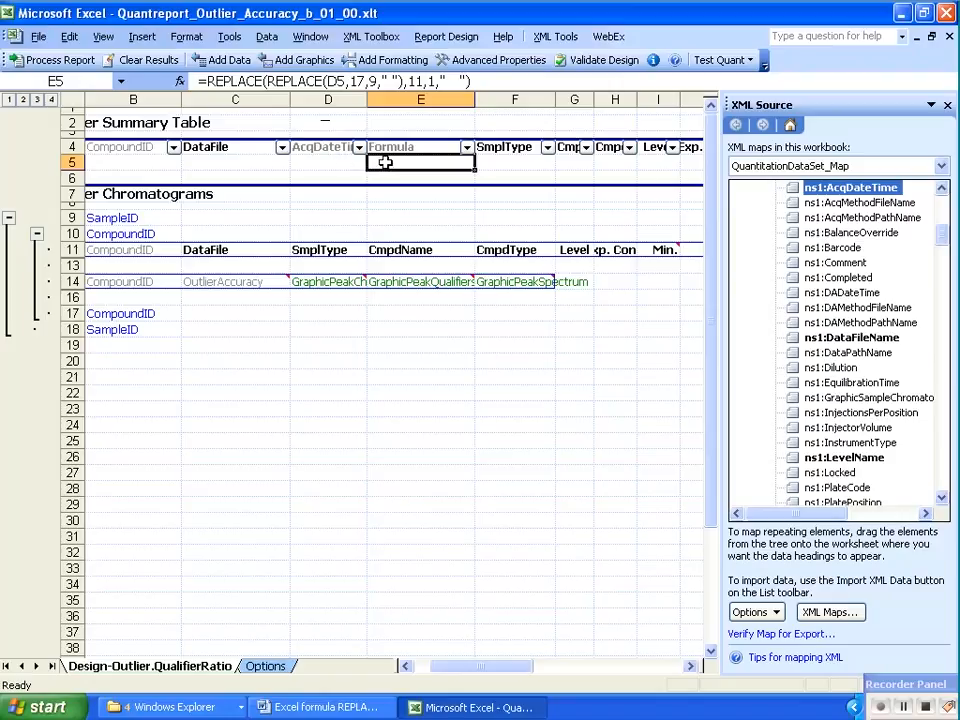
Set the AcqDateTime column property to Hidden in Advanced Properties and save the template
{"action": "left_click", "coordinate": [329, 147]}
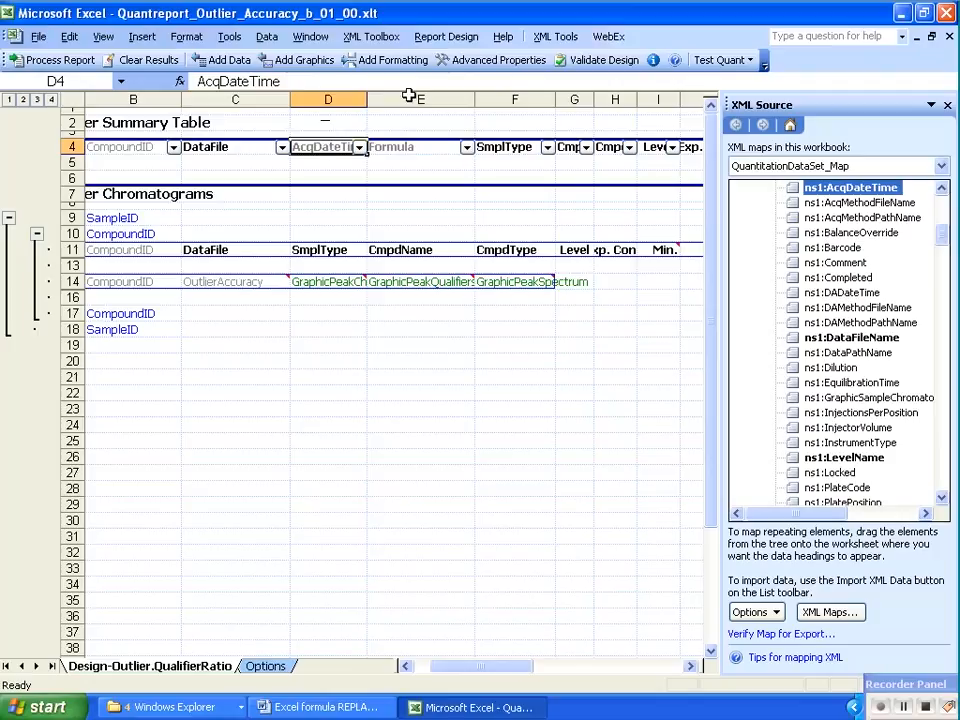
{"action": "left_click", "coordinate": [475, 64]}
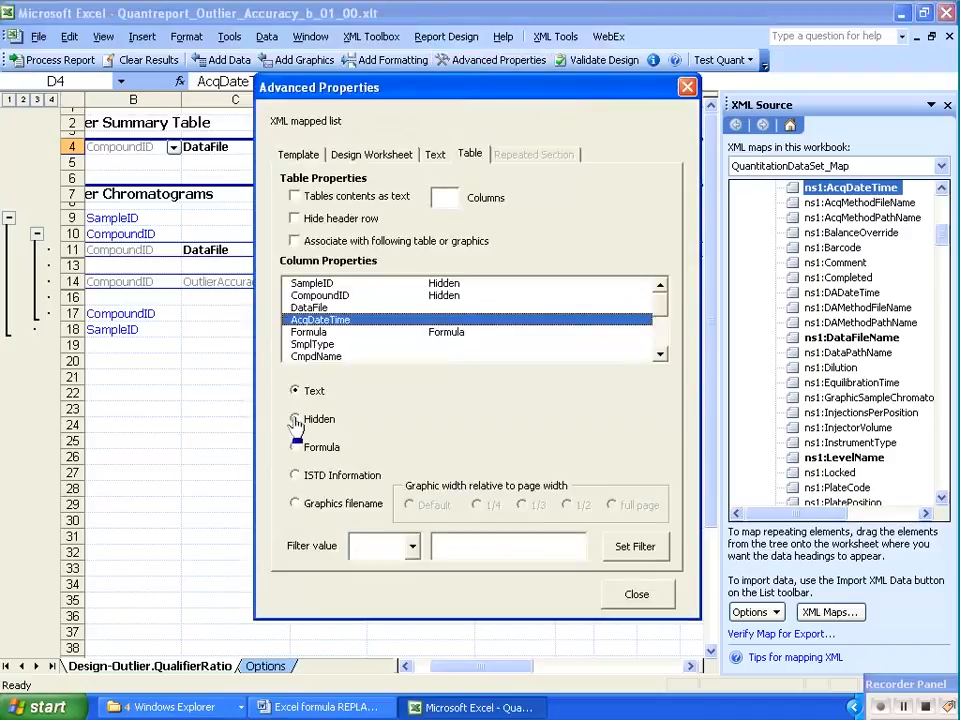
{"action": "left_click", "coordinate": [296, 420]}
{"action": "left_click", "coordinate": [614, 595]}
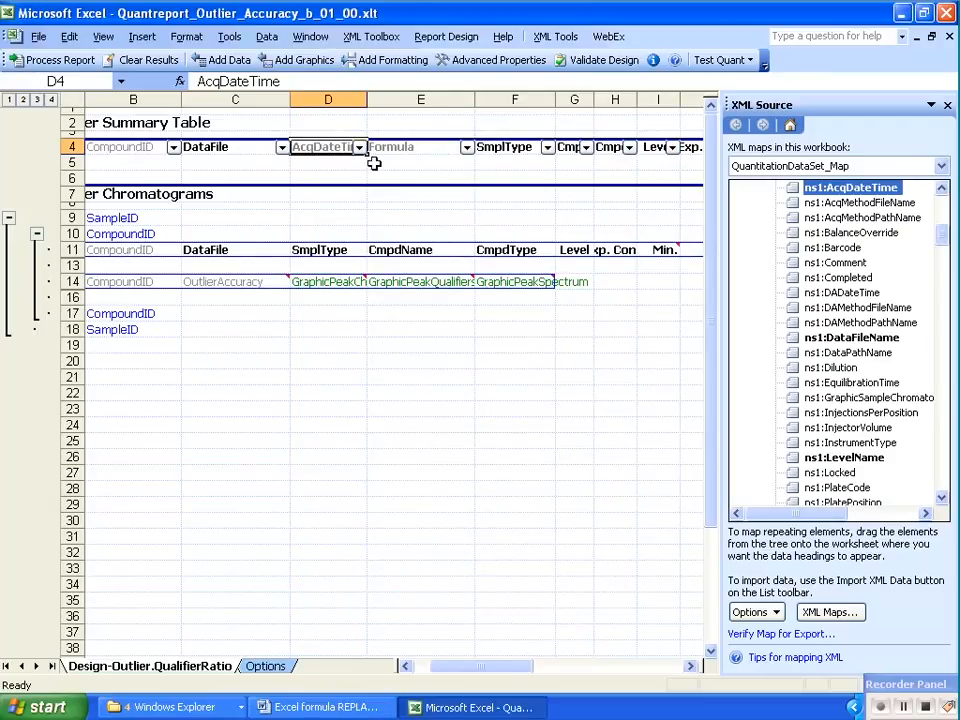
{"action": "left_click", "coordinate": [38, 37]}
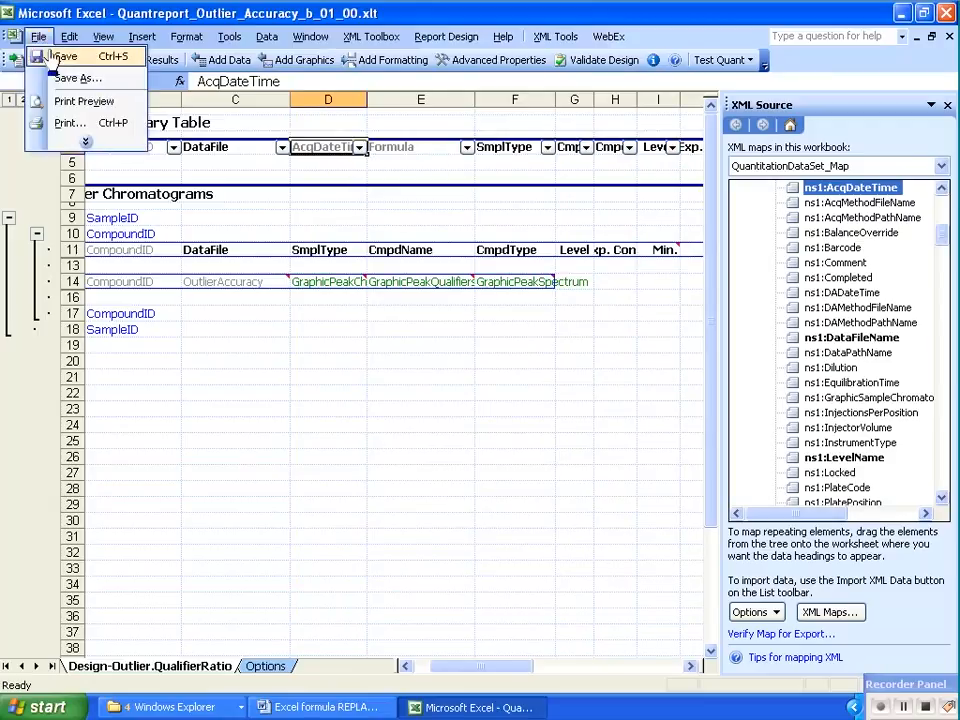
{"action": "left_click", "coordinate": [60, 57]}
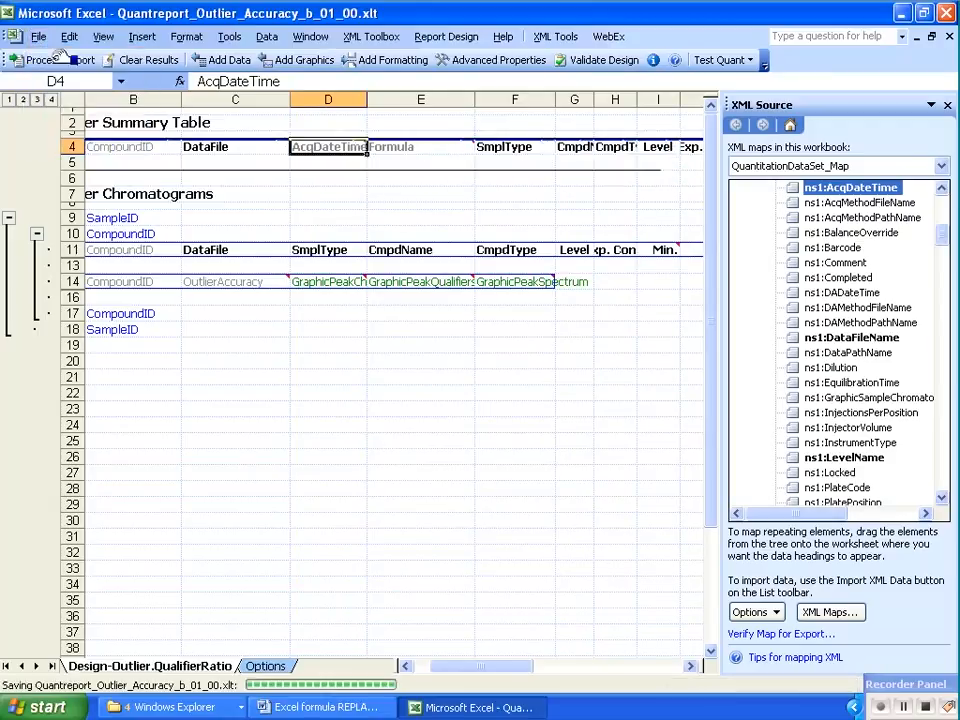
Process the report using the XML results file from the DrugsOfAbuseSmall folder
{"action": "left_click", "coordinate": [40, 59]}
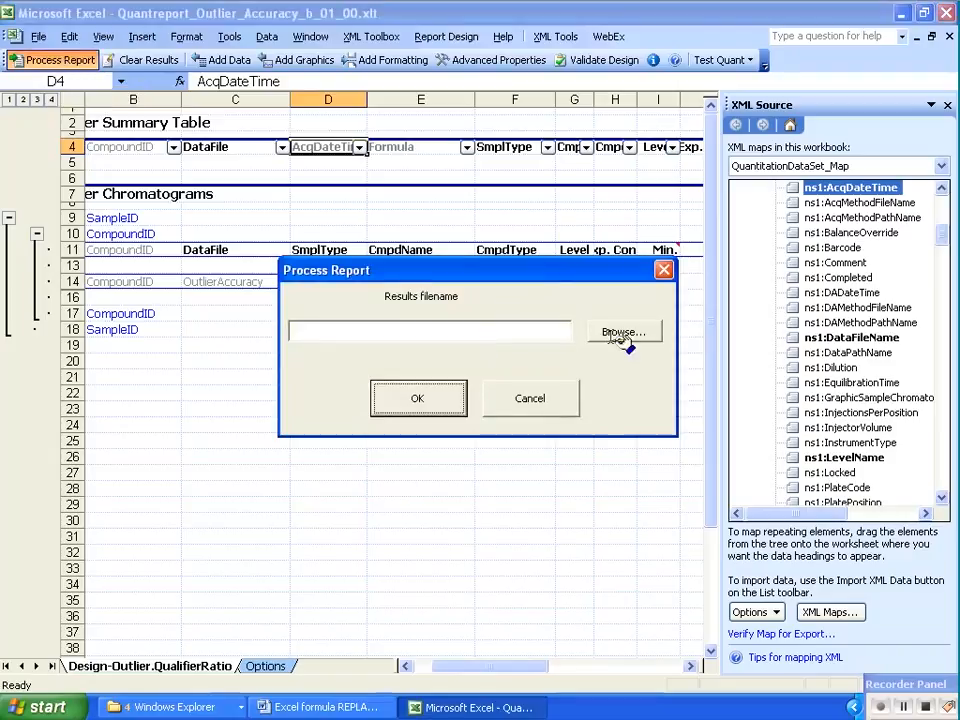
{"action": "left_click", "coordinate": [622, 334]}
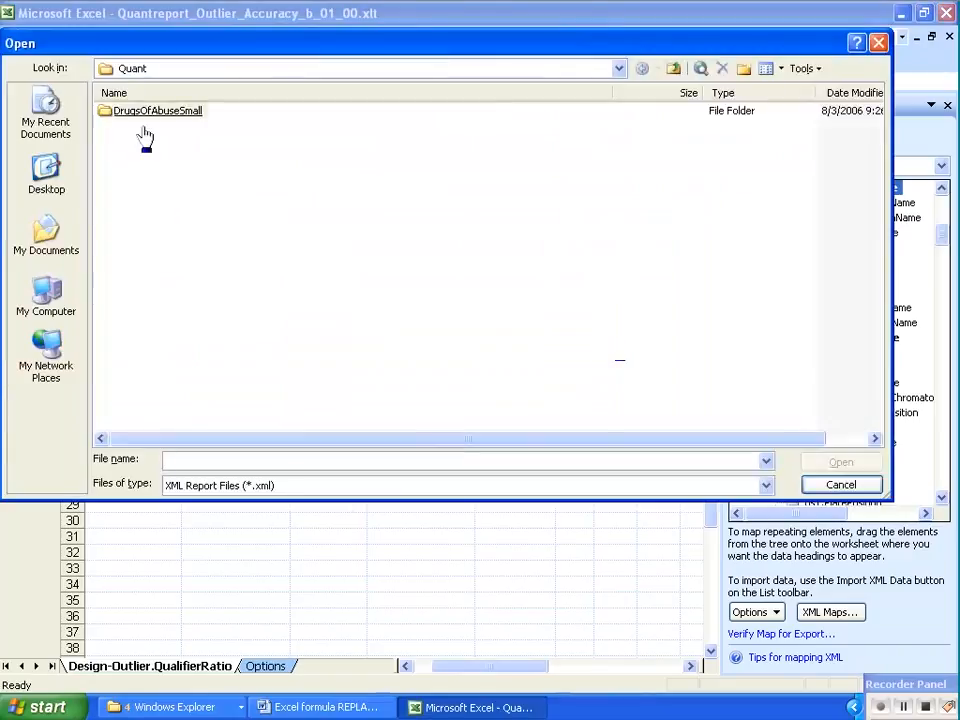
{"action": "double_click", "coordinate": [150, 111]}
{"action": "double_click", "coordinate": [122, 184]}
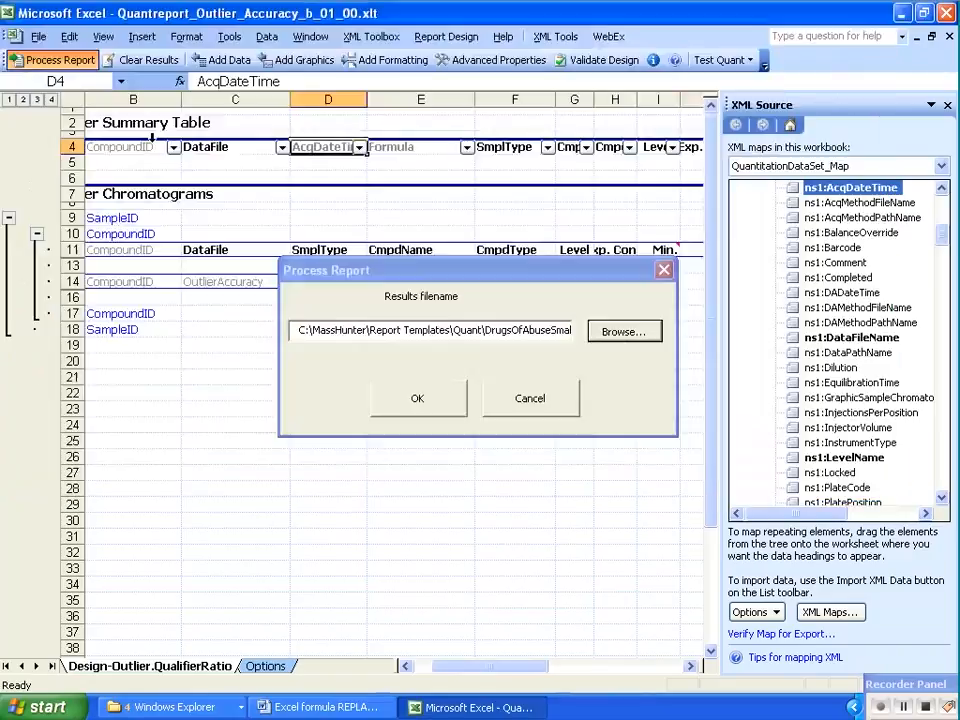
{"action": "left_click", "coordinate": [417, 398]}
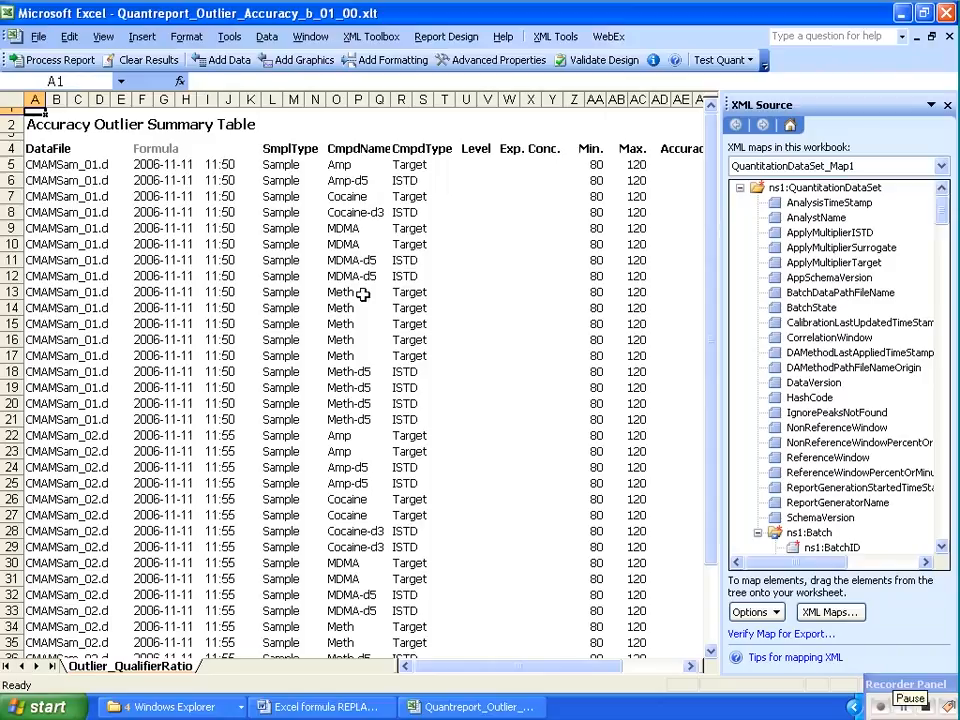
{"action": "left_click", "coordinate": [926, 707]}
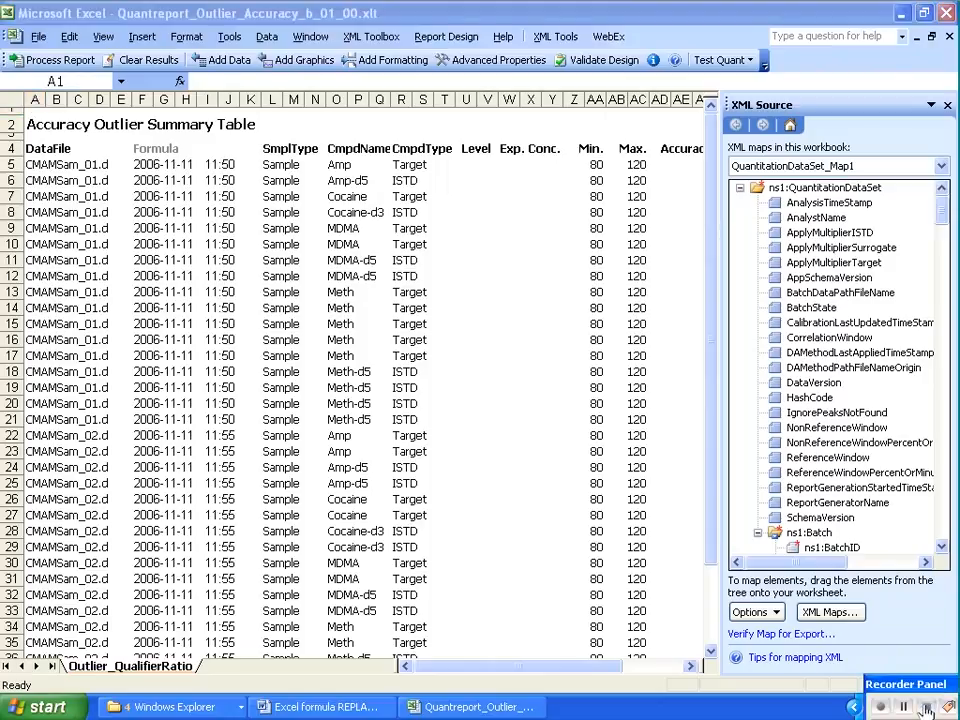